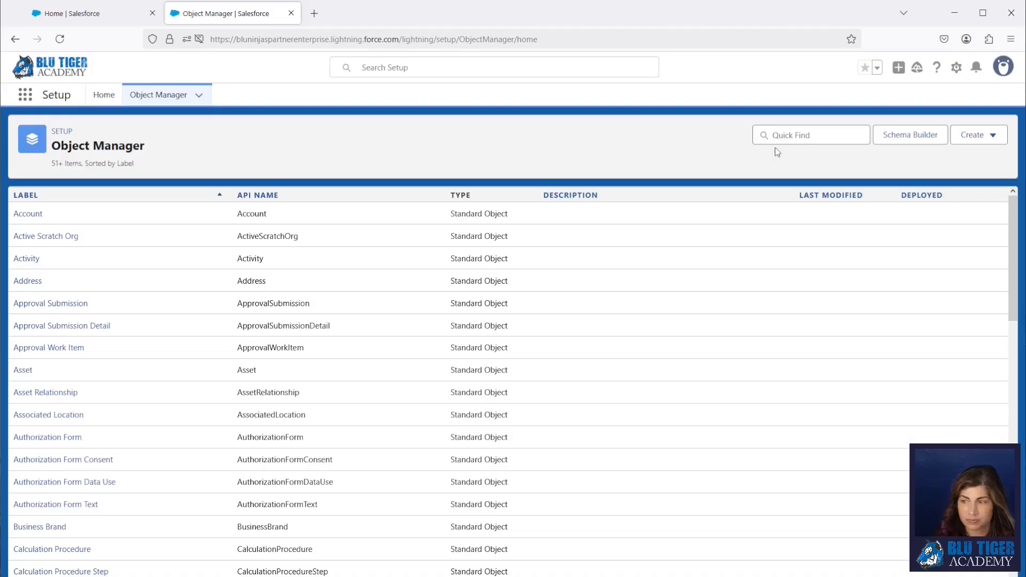
- Find the Campaign object in Object Manager and open its Type picklist field
left_click(798, 137)
type("camp")
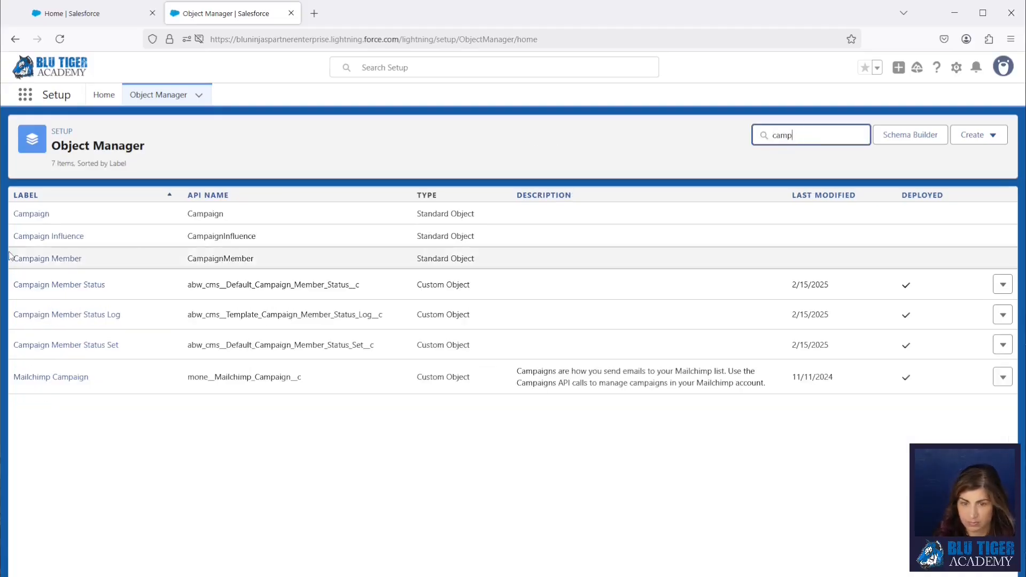
left_click(40, 214)
left_click(40, 216)
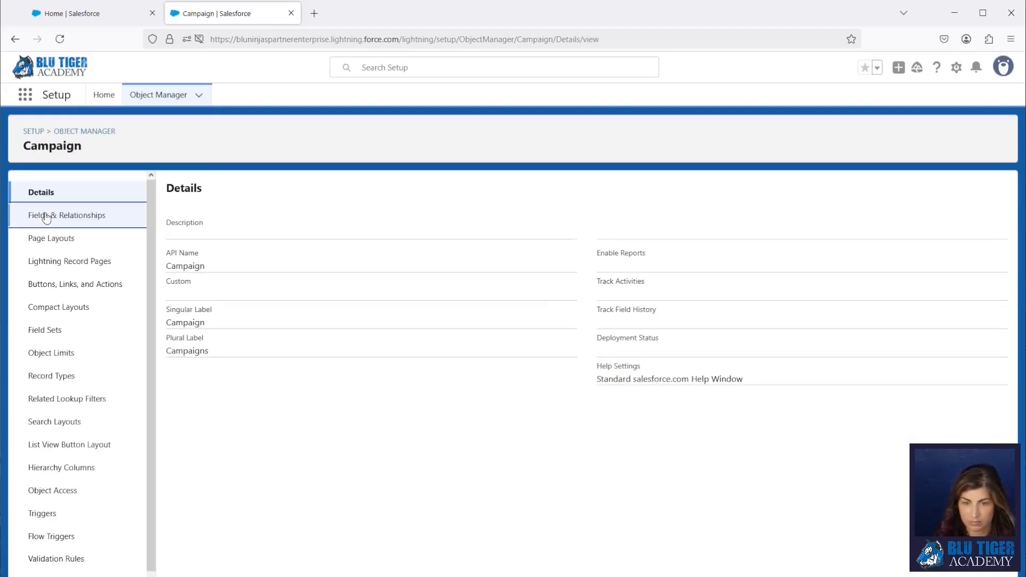
type("type")
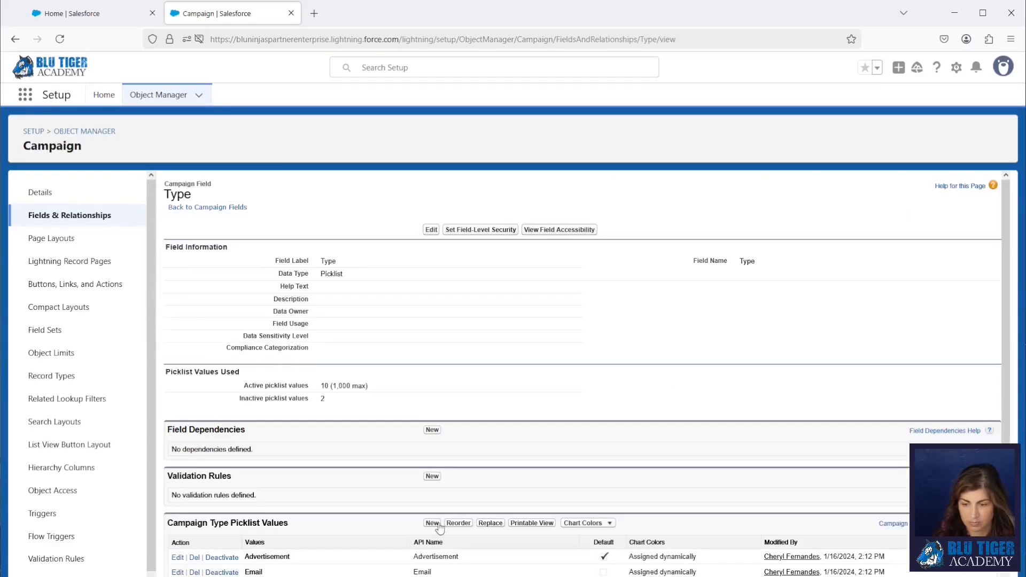
- Add the value "Scheduled Outbound Salesforce Email" to the Campaign Type picklist and make it available to the Email record type
left_click(439, 526)
type("Scheduled Outbound Salesforce Email")
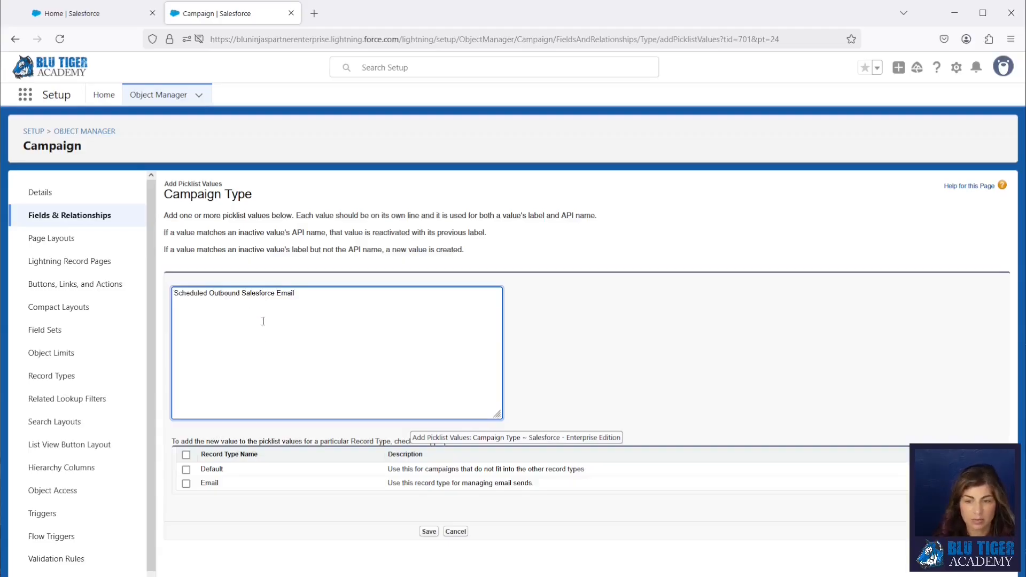
left_click(186, 483)
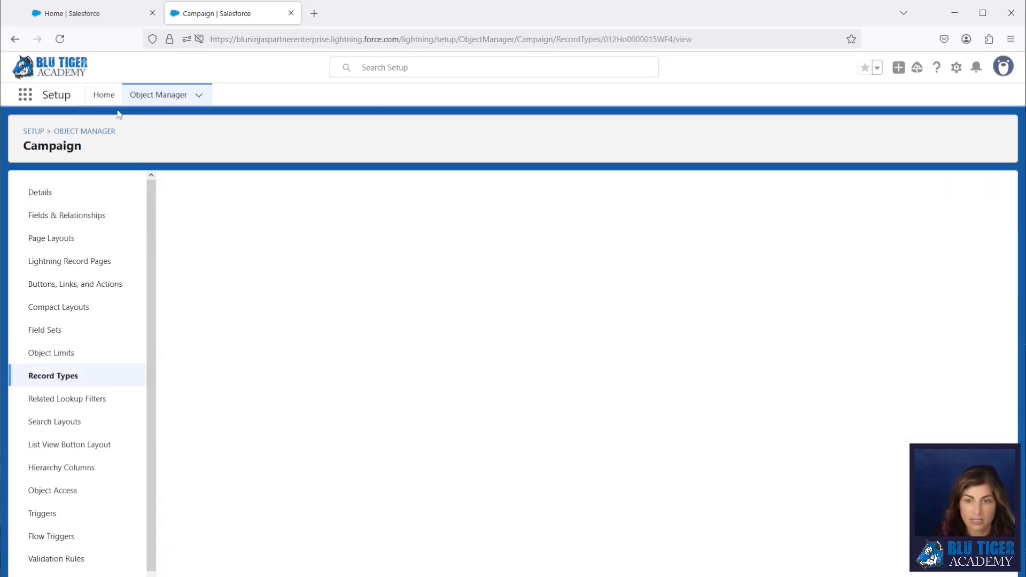
- Launch the Campaign Member Status Walloper app and show its Campaign Member Status Sets
left_click(85, 13)
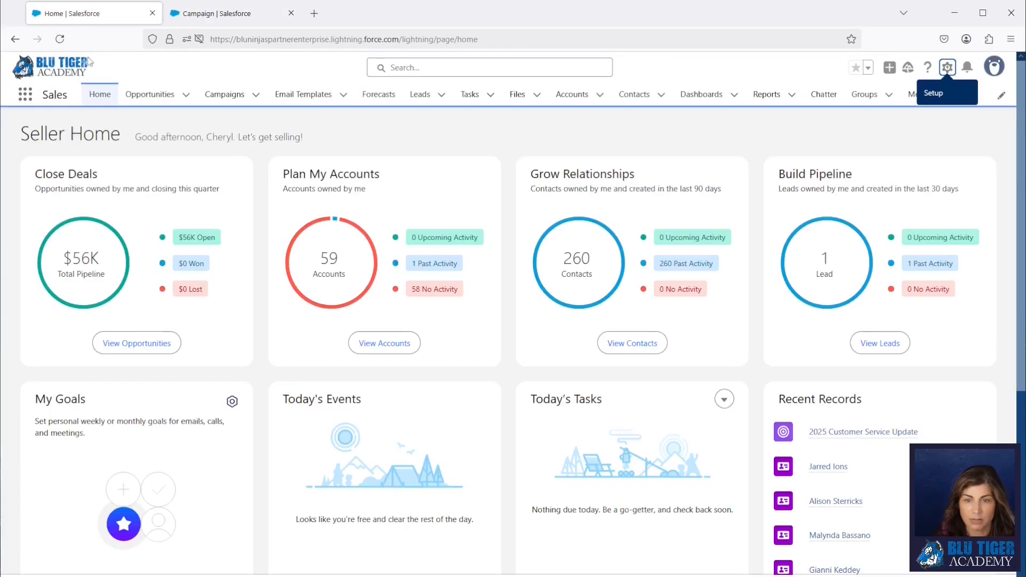
left_click(25, 94)
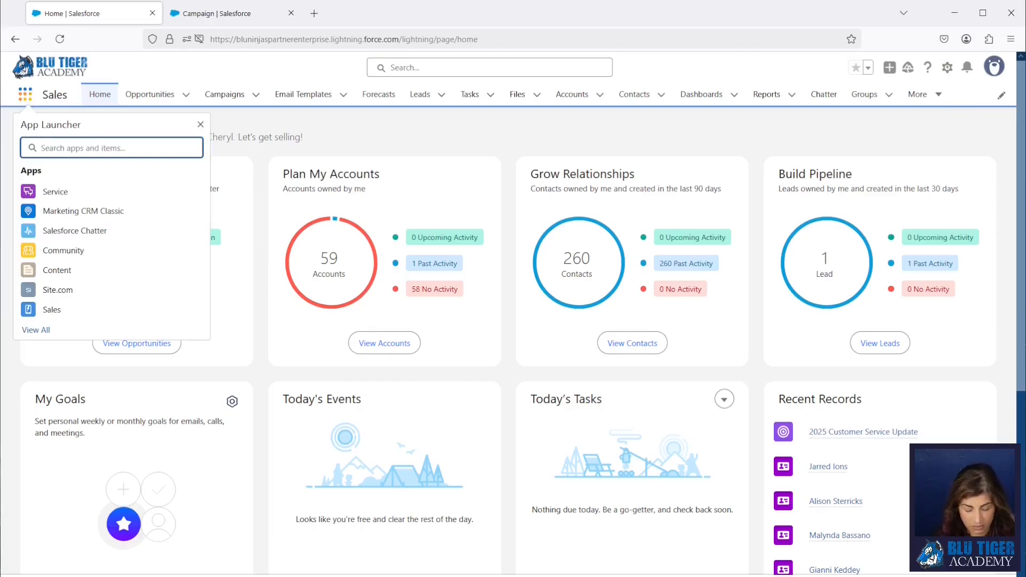
type("capai")
key("BackSpace")
key("BackSpace")
key("BackSpace")
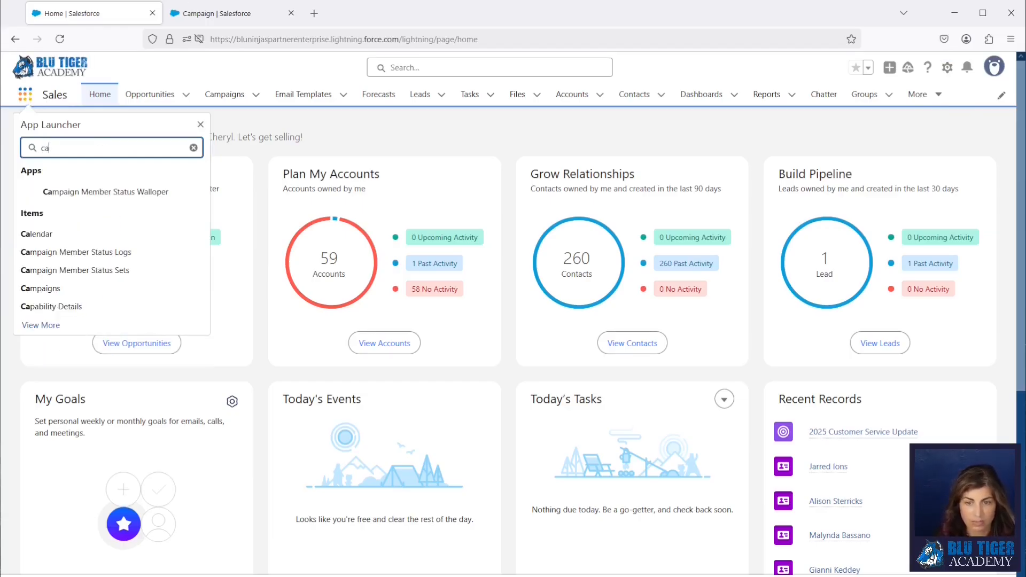
left_click(131, 198)
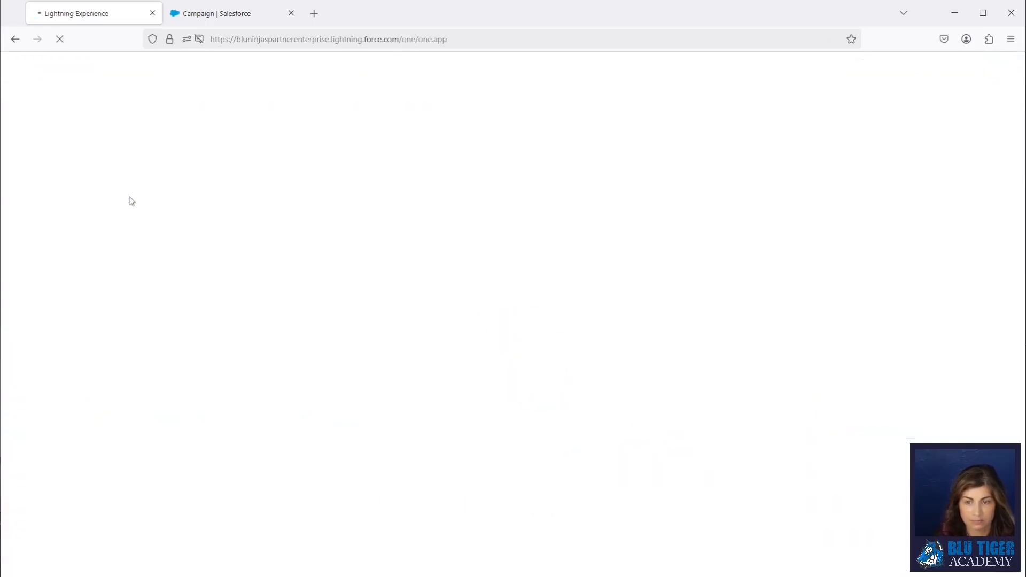
left_click(287, 96)
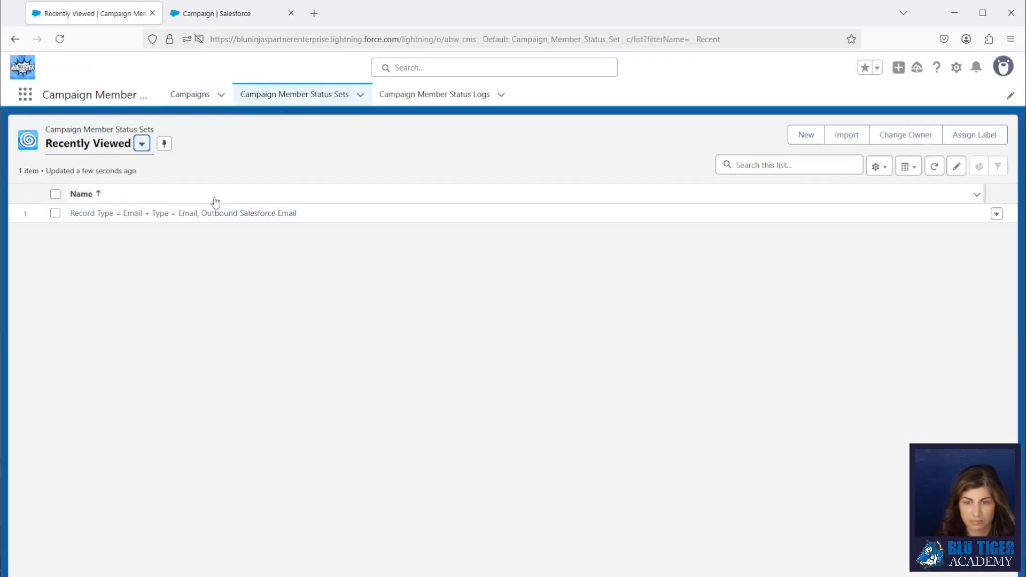
- Add the Scheduled Outbound Salesforce Email campaign type to the "Record Type = Email + Type = Email, Outbound Salesforce Email" status set and save it
left_click(212, 214)
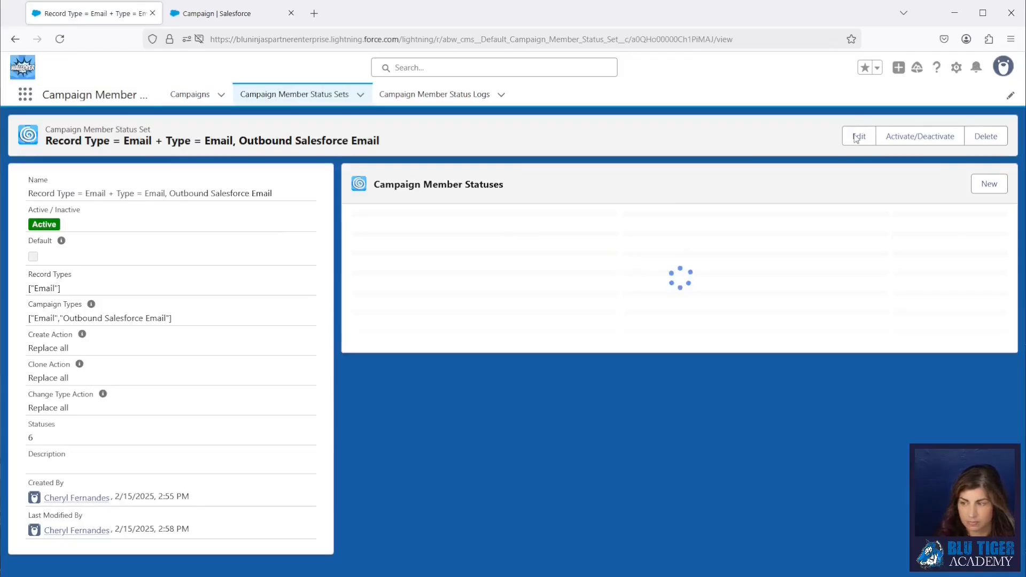
left_click(856, 133)
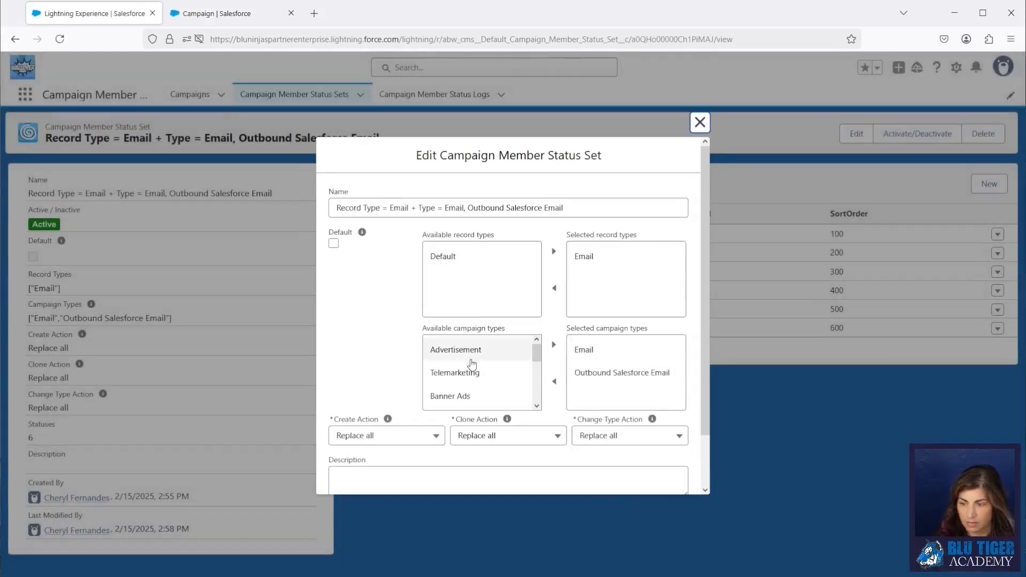
scroll(472, 365, "down", 5)
left_click(471, 397)
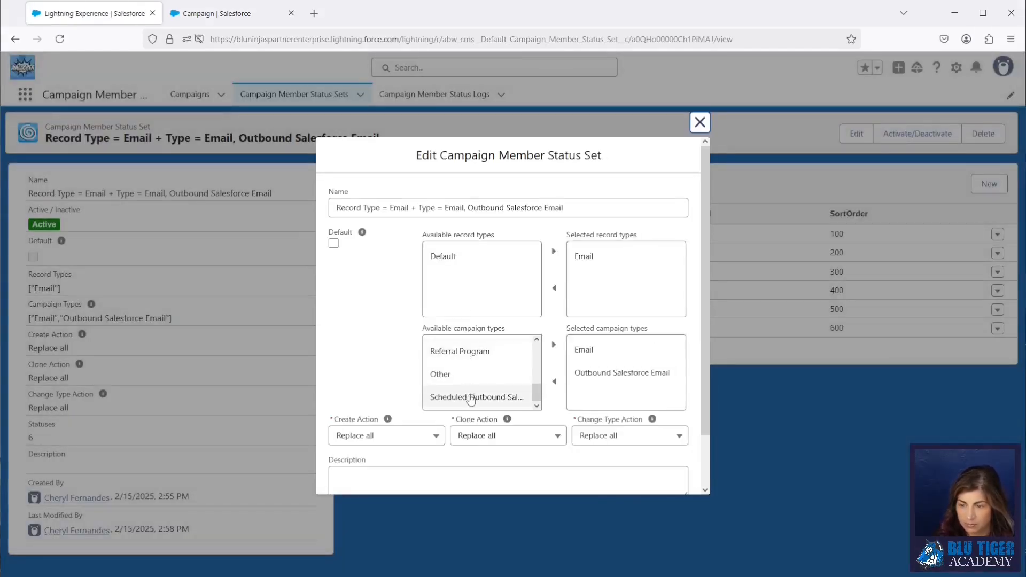
left_click(553, 345)
scroll(553, 350, "down", 3)
left_click(672, 476)
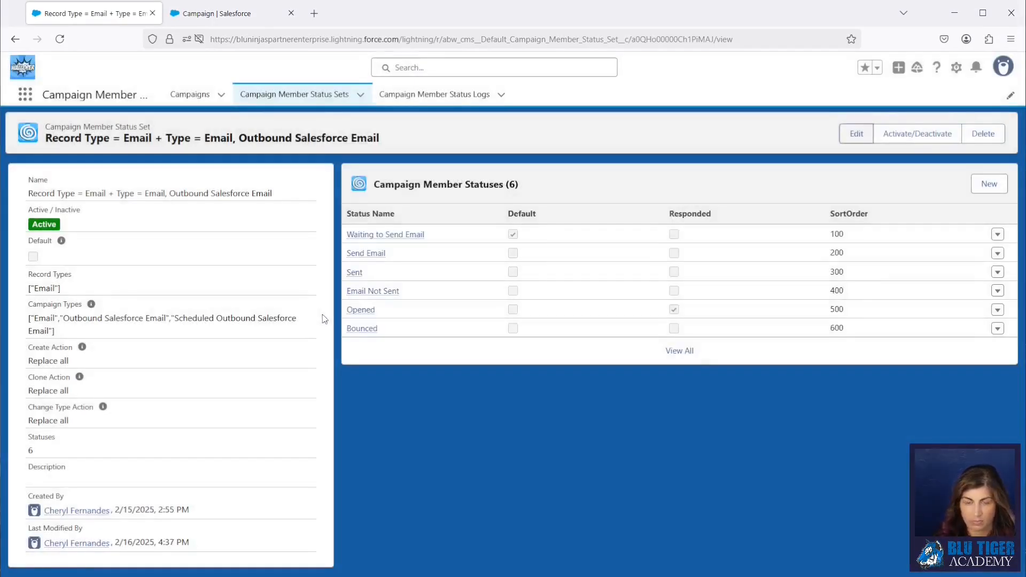
- Return to the Campaign object setup and start a new custom field with the Date/Time data type
left_click(224, 13)
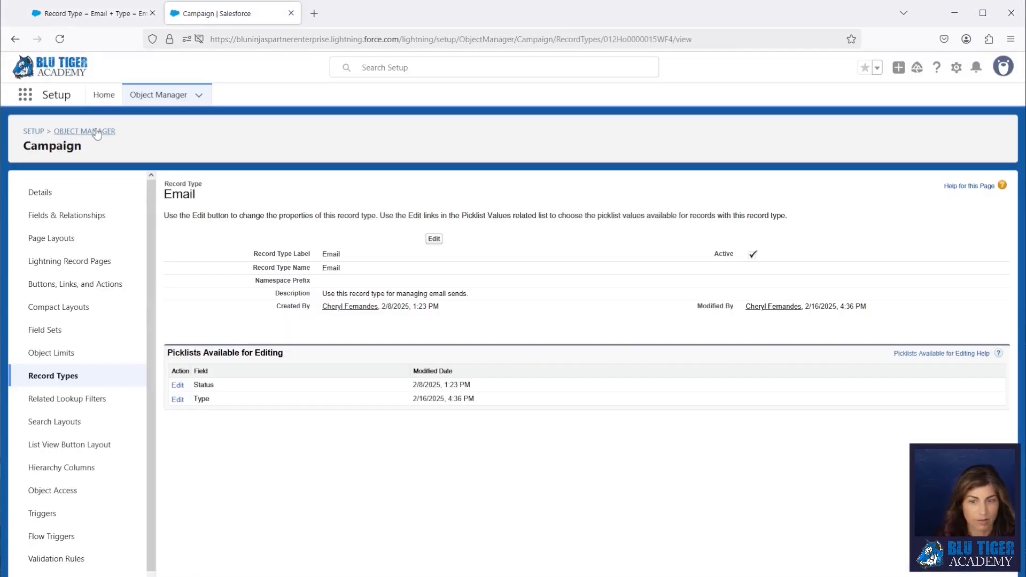
left_click(83, 227)
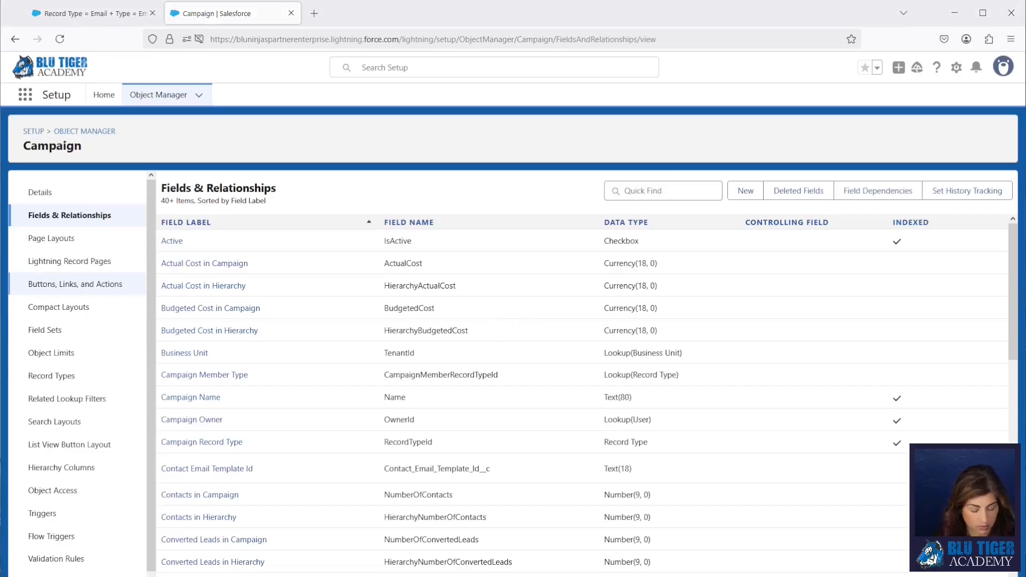
left_click(746, 191)
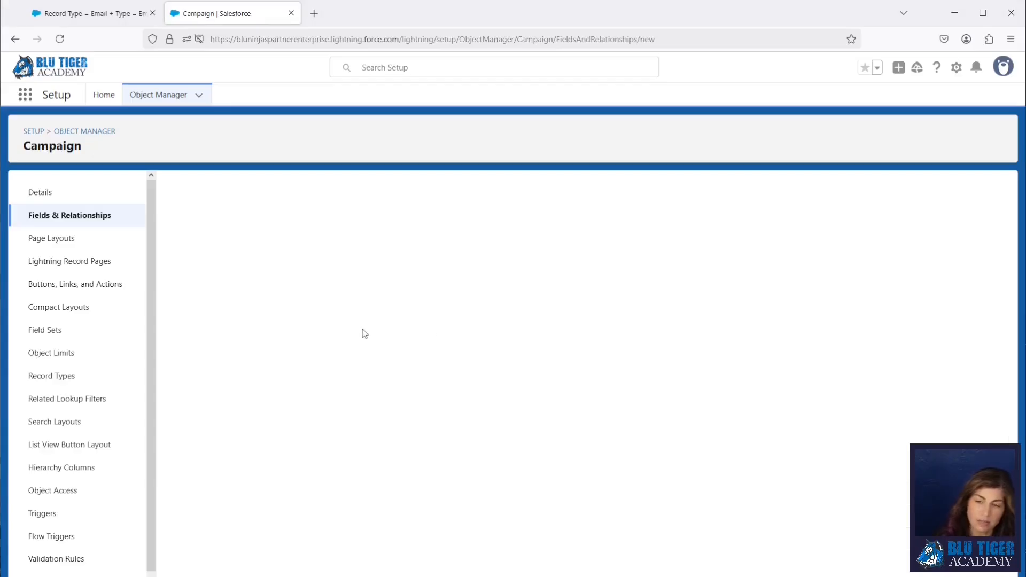
scroll(235, 401, "down", 1)
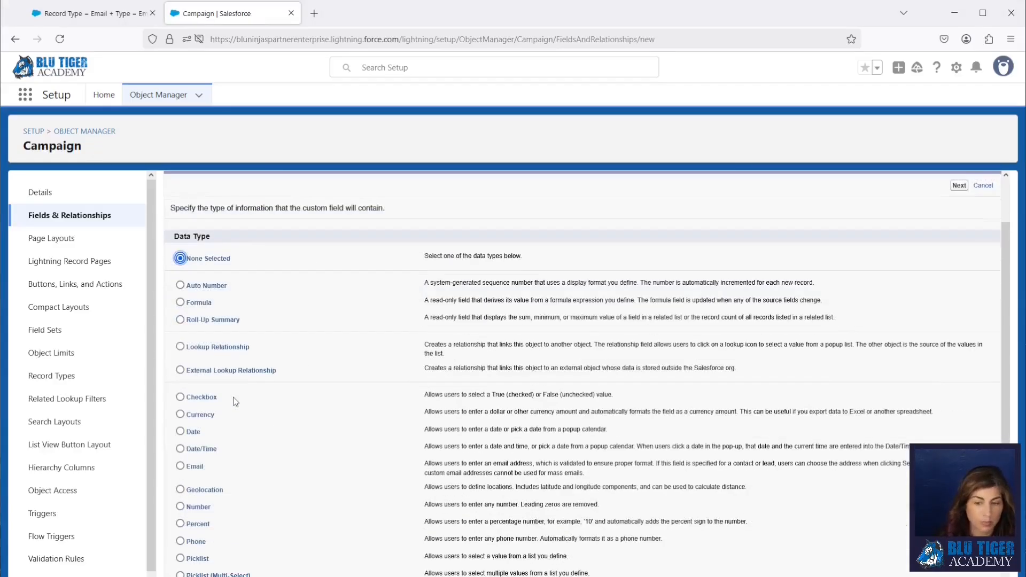
left_click(203, 450)
scroll(798, 321, "up", 1)
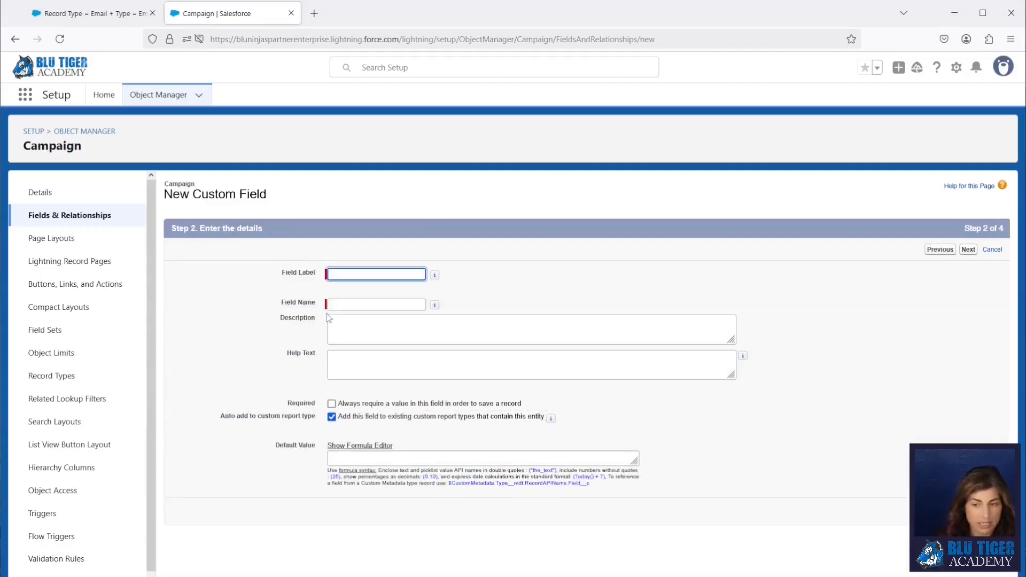
- Label the field "Webinar Start Date/Time", keep the default field-level security, include it only on the Email page layout, and save
type("Webinar Start Date/Time")
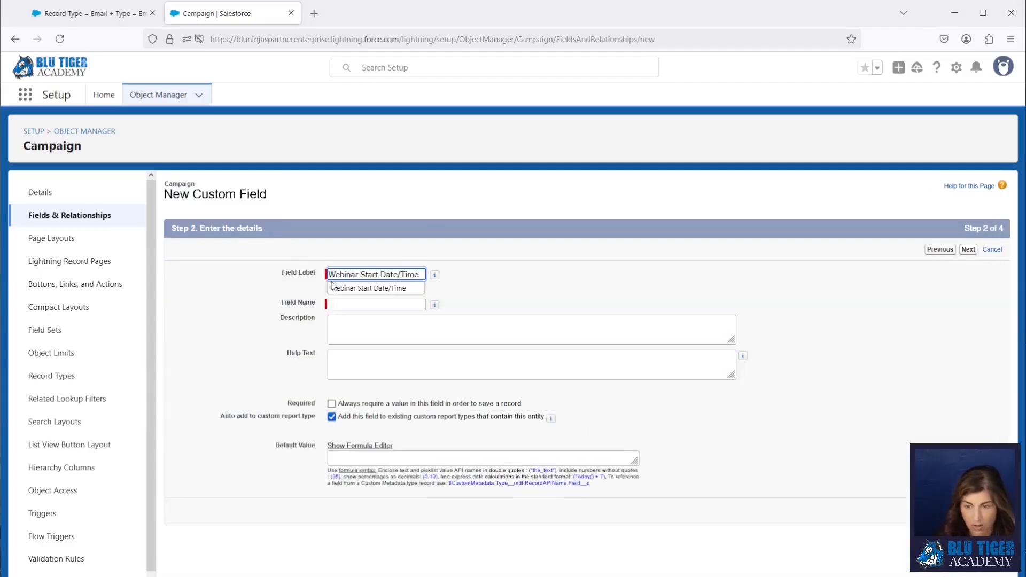
key("Tab")
left_click(550, 291)
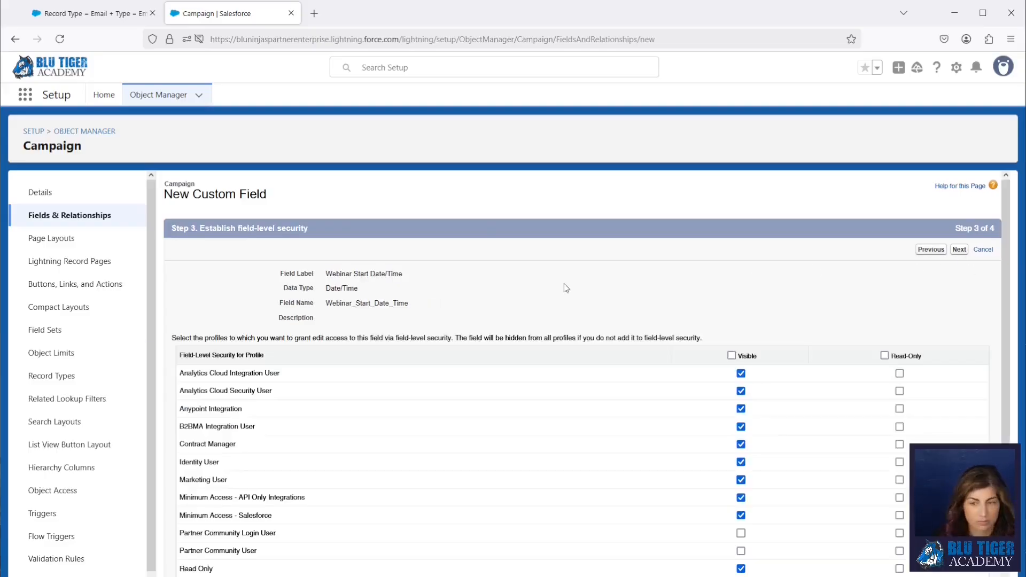
left_click(960, 251)
left_click(186, 384)
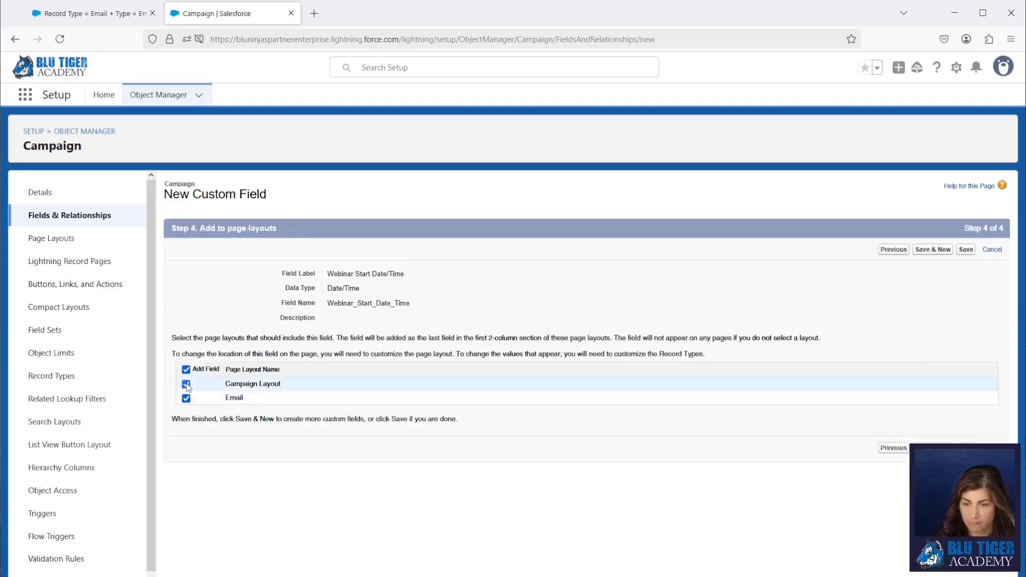
left_click(966, 250)
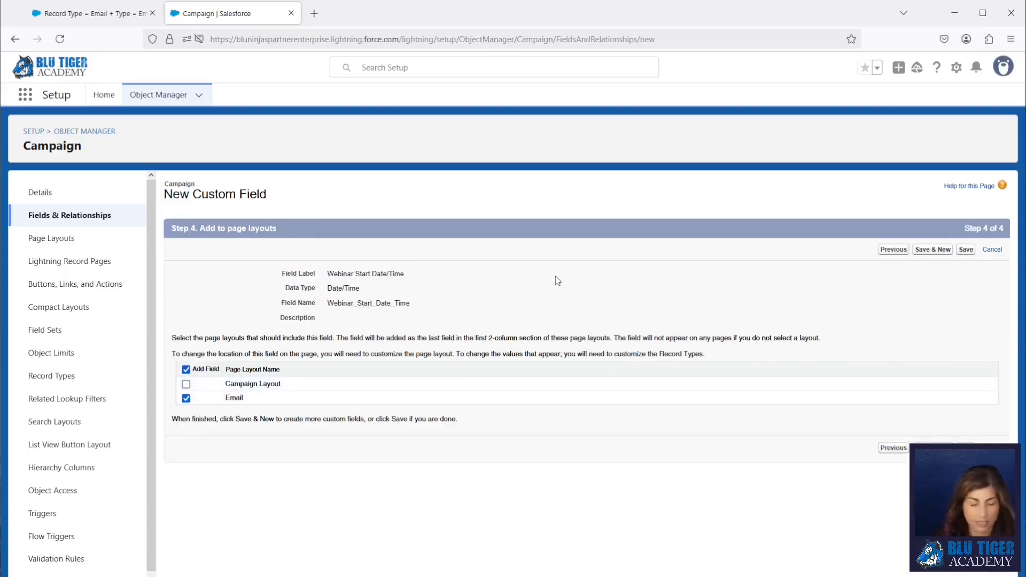
- Find the Campaign Member object in Object Manager and open its list of fields and relationships
left_click(99, 132)
left_click(798, 139)
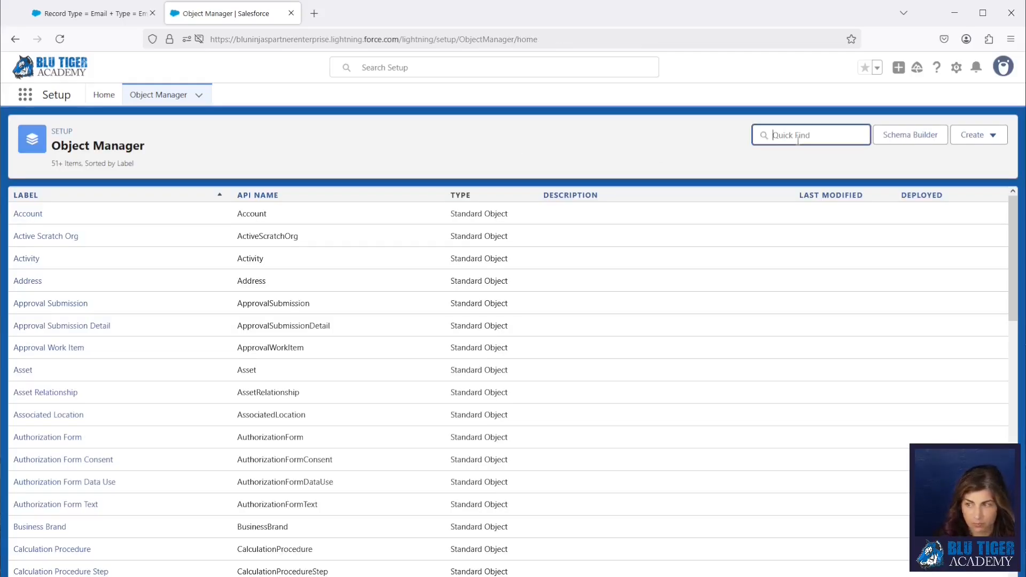
type("campaign")
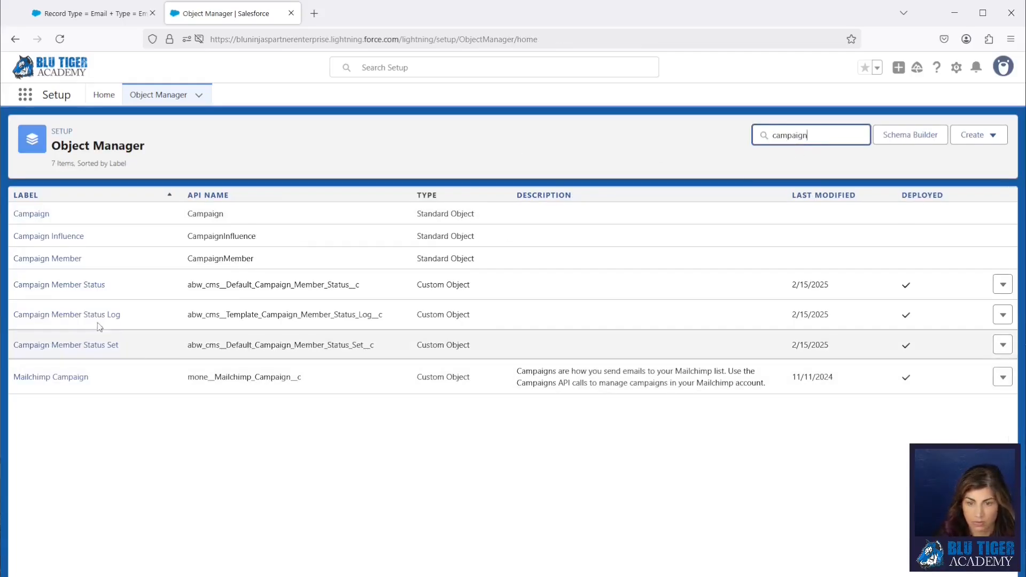
left_click(62, 260)
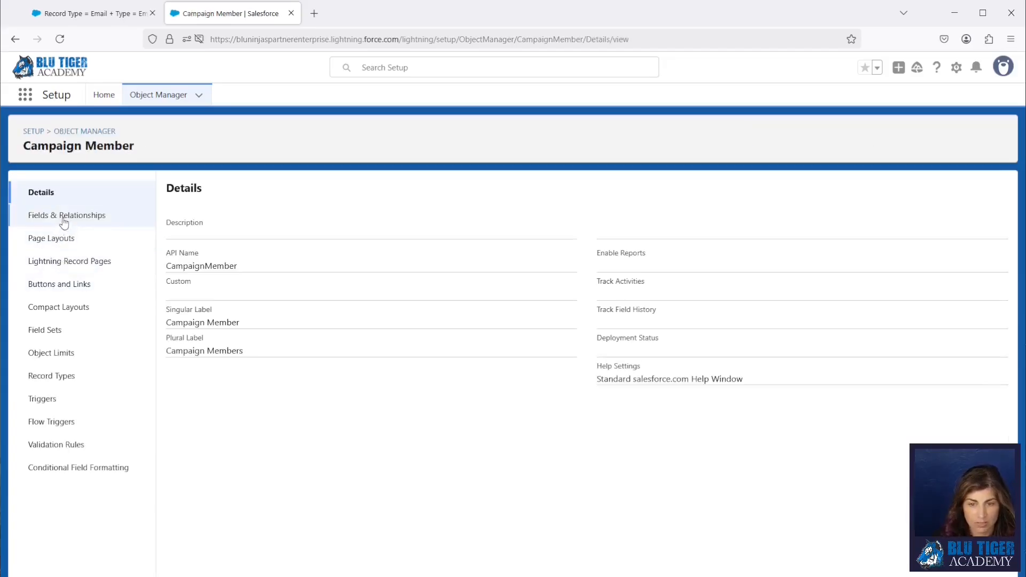
left_click(62, 217)
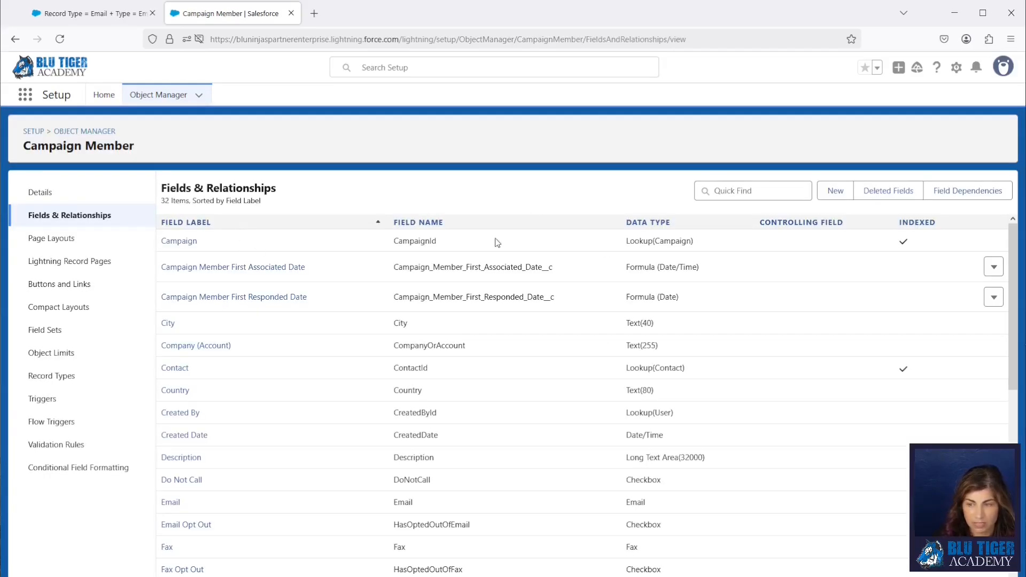
- Create a Campaign Member formula field labelled "Webinar Start Date/Time" with a Date/Time return type
left_click(834, 191)
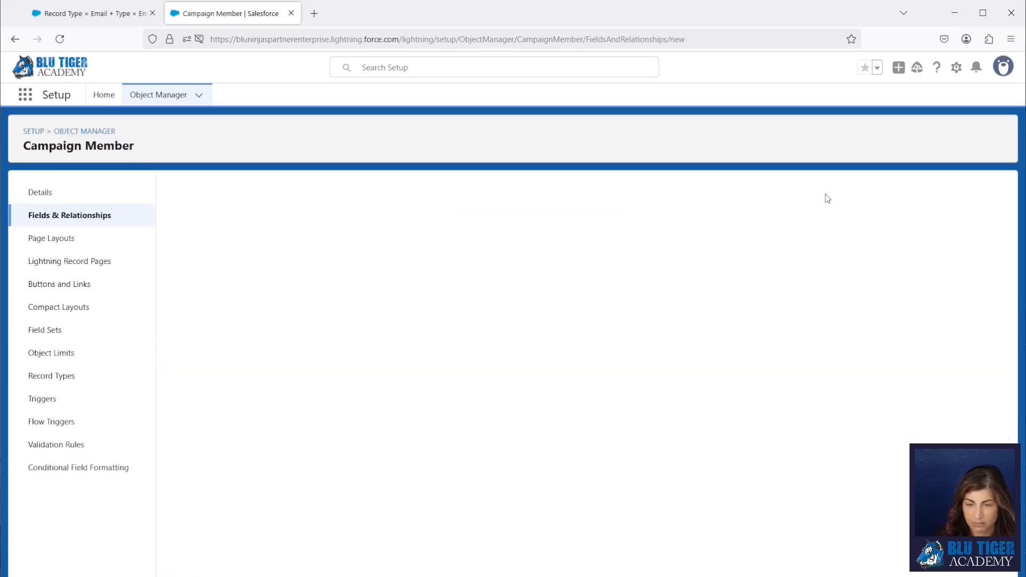
left_click(191, 367)
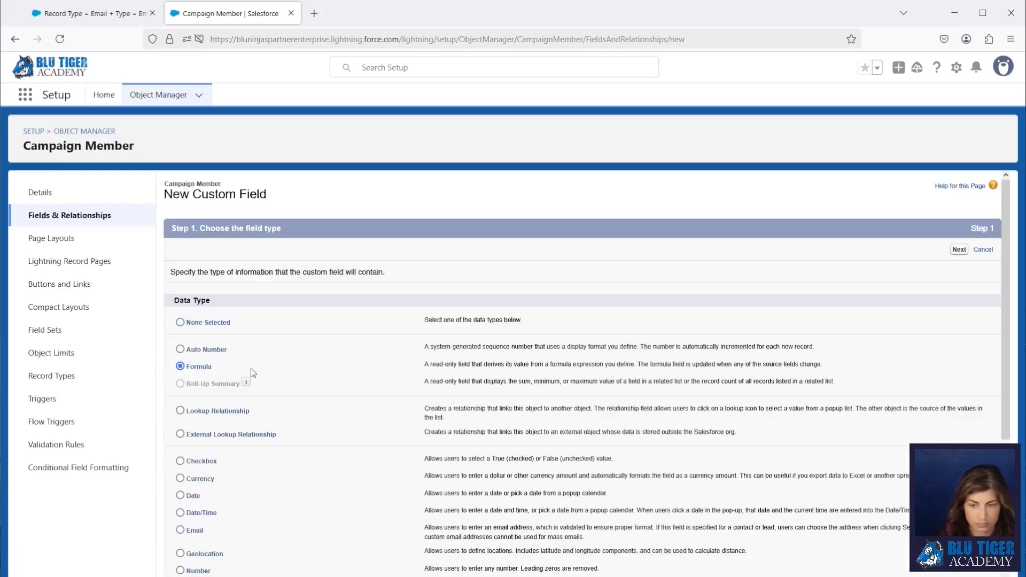
left_click(959, 250)
type("Webinar Start Date/Time")
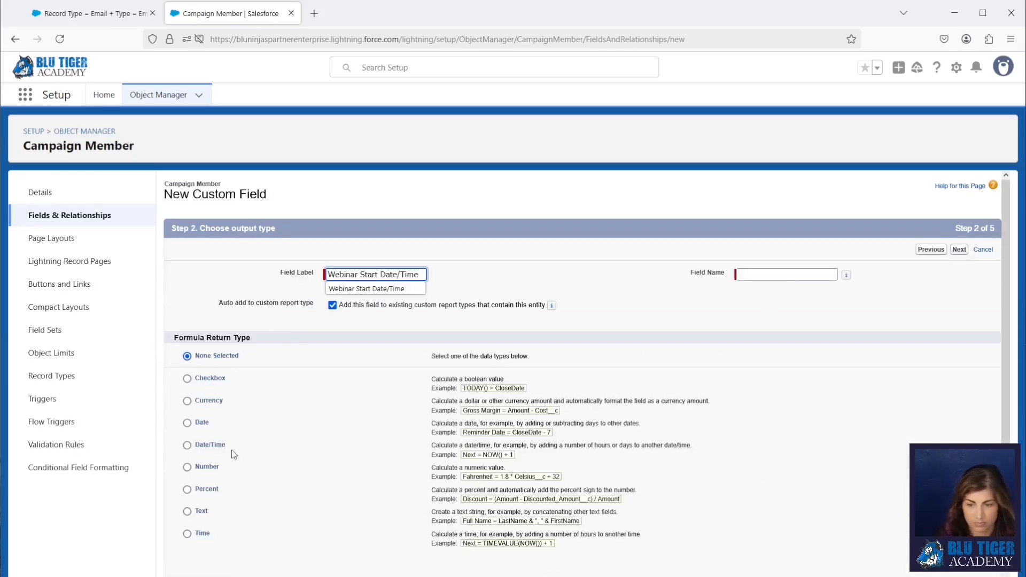
left_click(187, 446)
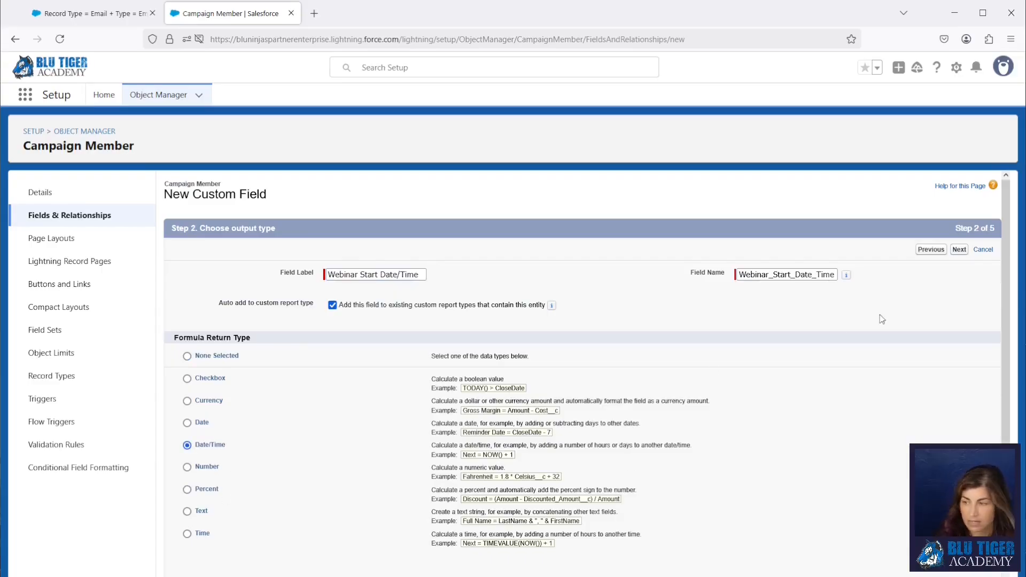
left_click(959, 249)
- Insert the related Campaign's Webinar Start Date/Time field into the Campaign Member formula
left_click(195, 340)
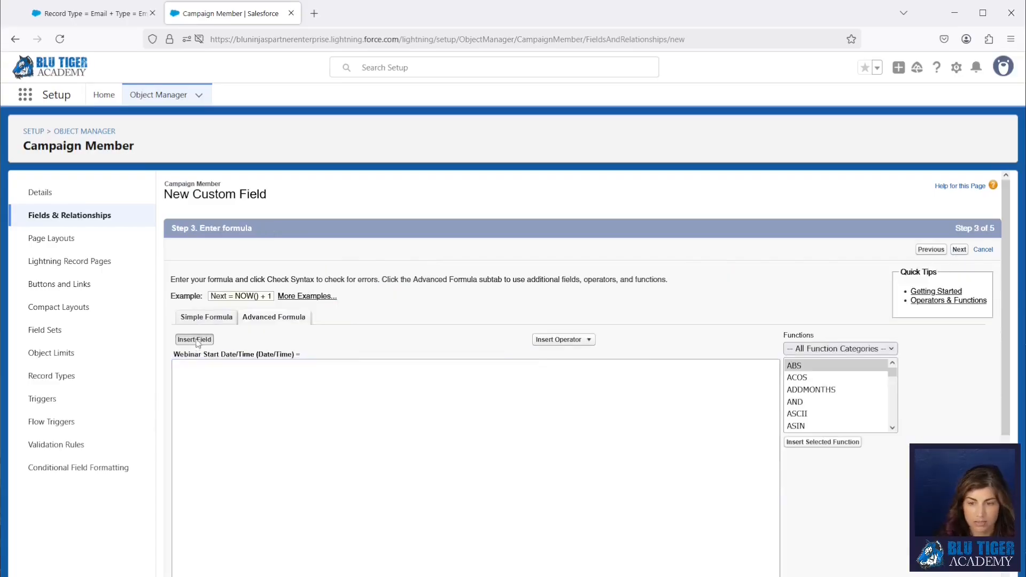
left_click(519, 340)
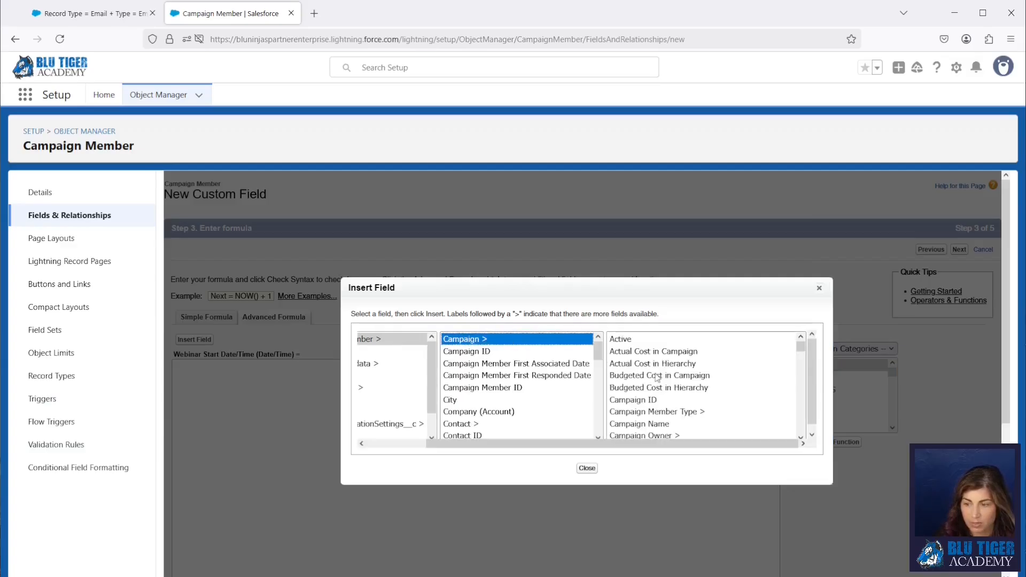
scroll(664, 380, "down", 10)
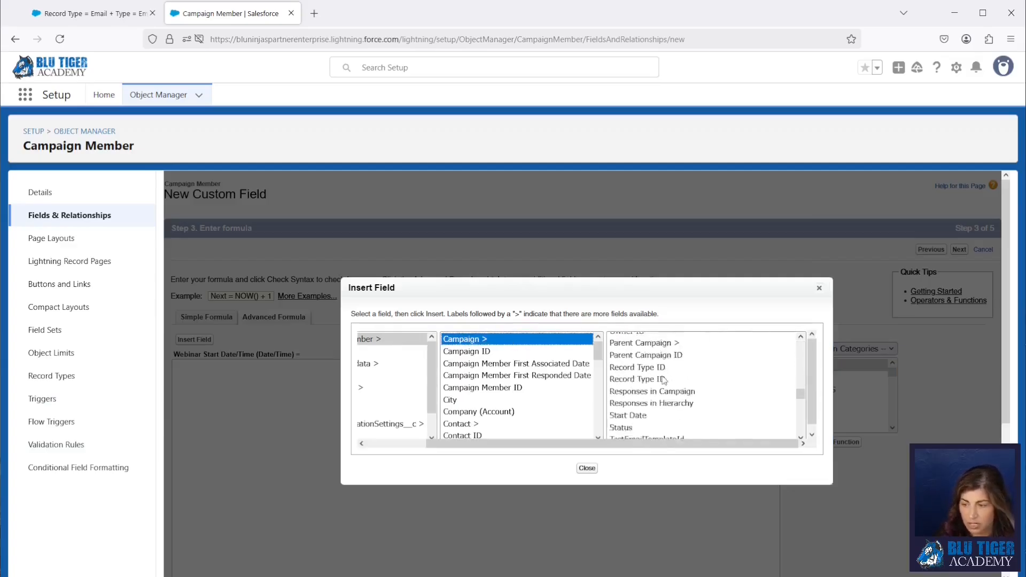
scroll(663, 380, "down", 6)
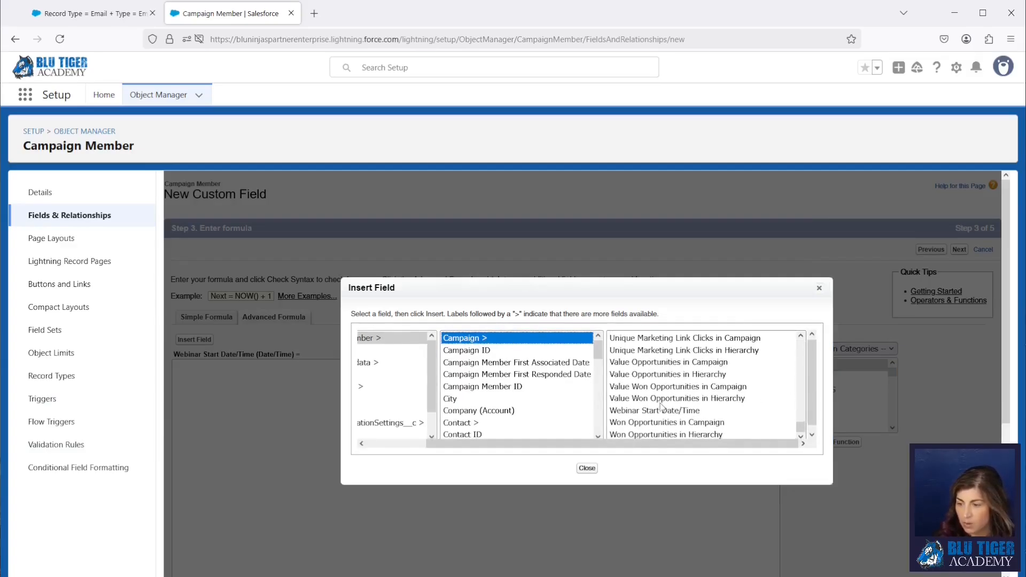
left_click(663, 407)
left_click(726, 405)
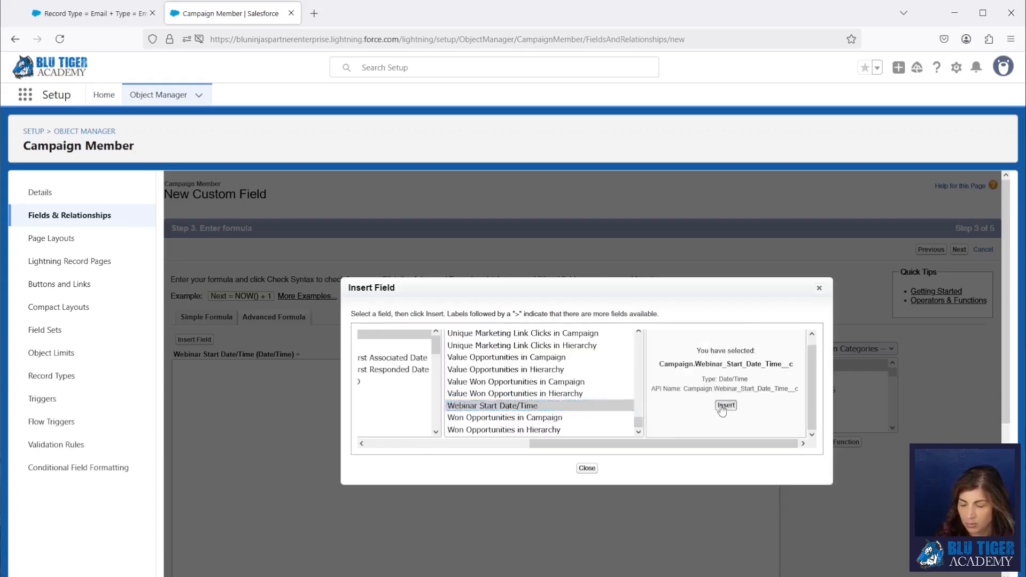
- Enter the help text "This field is used as a helper field in a flow", treat blank fields as blanks, and keep the default field-level security
scroll(421, 399, "down", 5)
left_click(329, 465)
type("This field is use")
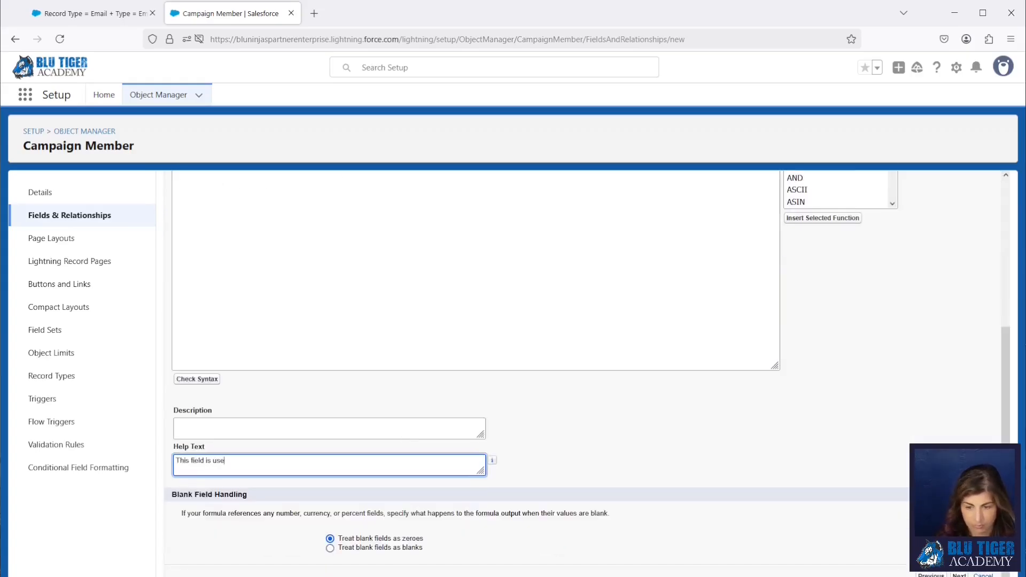
type("d as a helper field in a flow.")
left_click(330, 547)
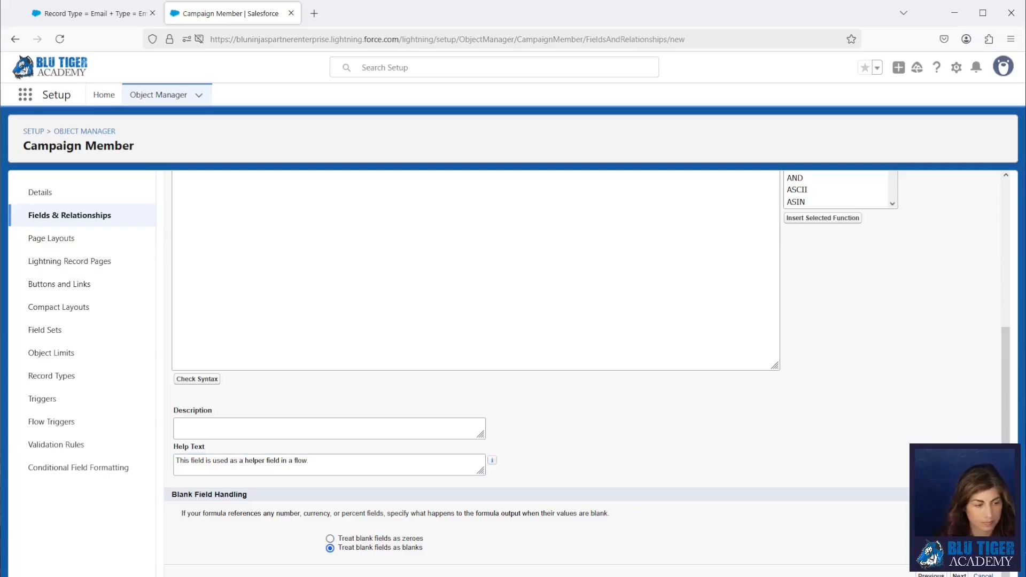
left_click(959, 575)
left_click(959, 250)
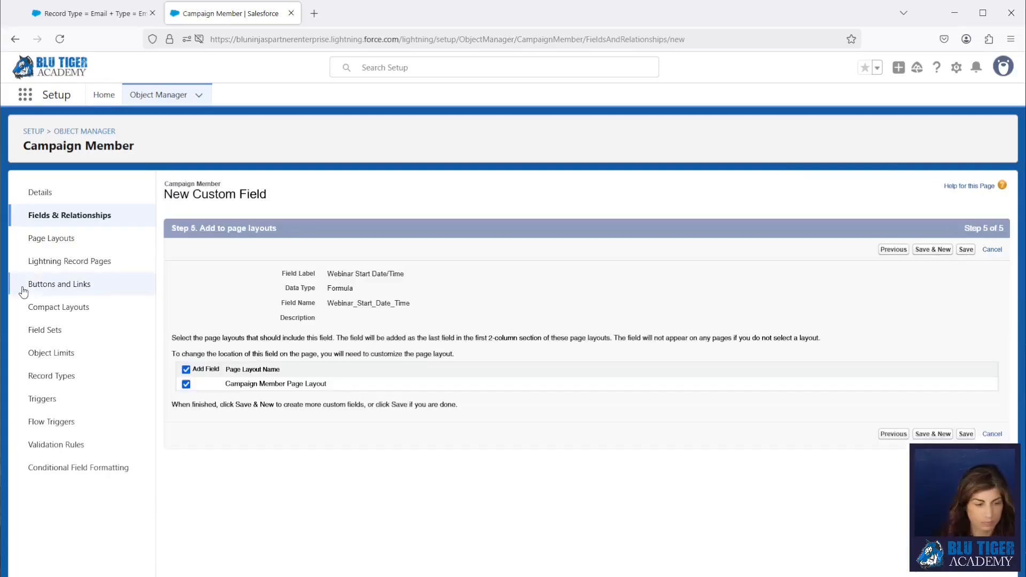
- Find Flows in Setup and open the "Campaign Member | Created/Updated After Save" flow
left_click(101, 96)
left_click(83, 131)
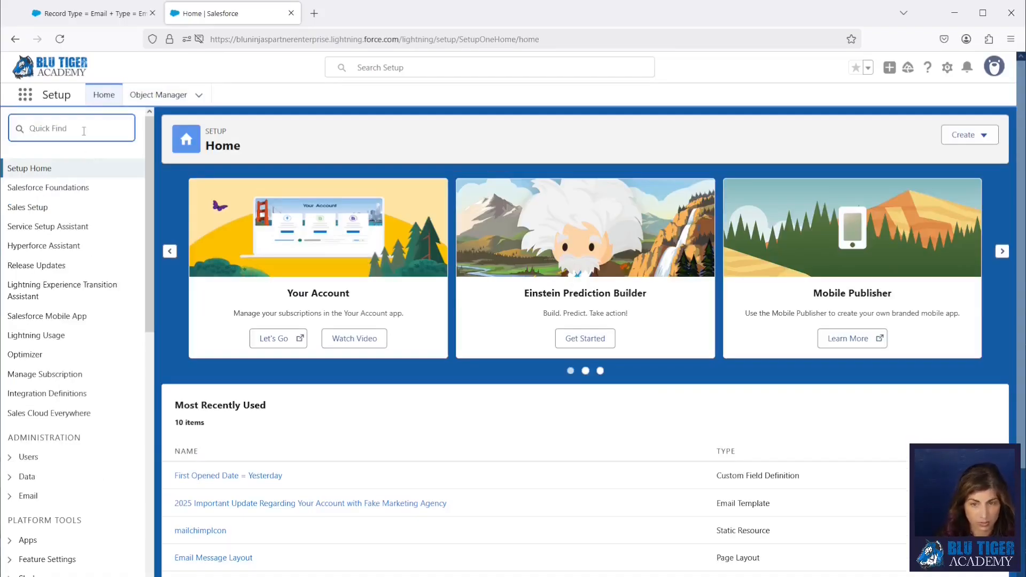
type("flow")
left_click(44, 327)
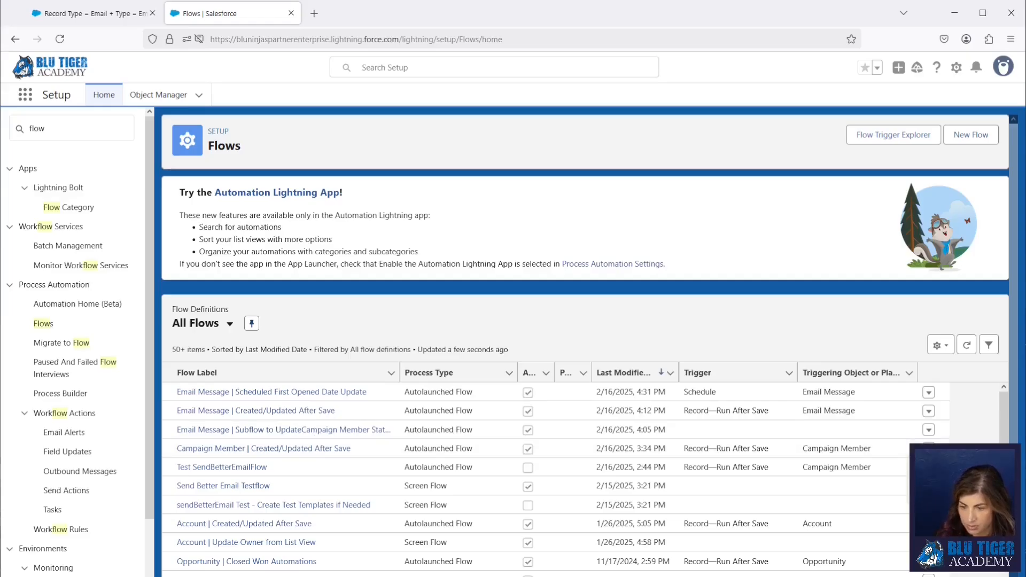
left_click(952, 470)
left_click(186, 468)
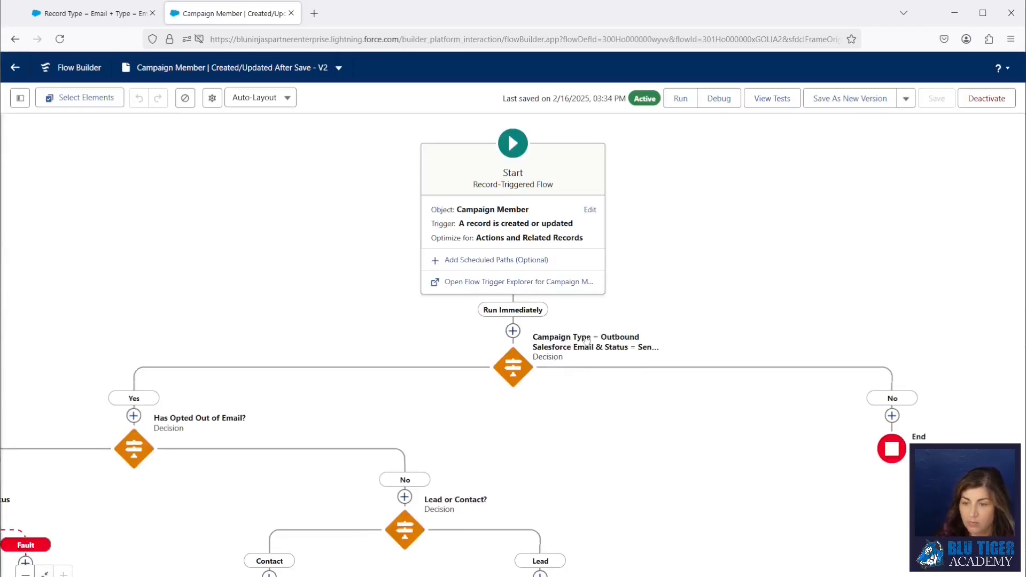
- Add a scheduled path labelled "30 Days Before Webinar Start Date/Time" to the flow's start element
left_click(482, 260)
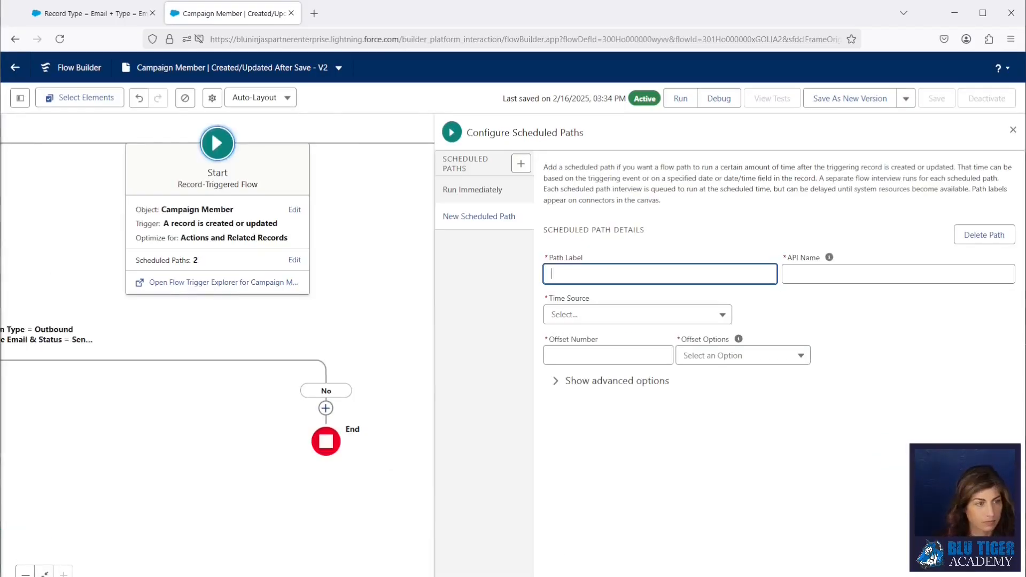
left_click(652, 274)
type("30 Days Before Webinar Start Date/Time")
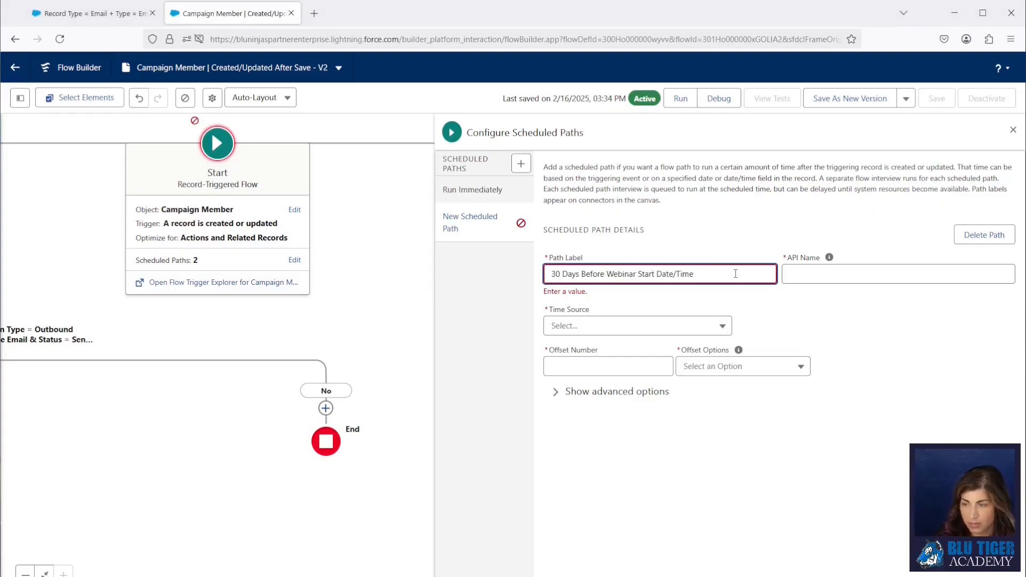
- Use CampaignMember: Webinar Start Date/Time as the scheduled path's time source, with an offset of 30 Days Before
left_click(639, 329)
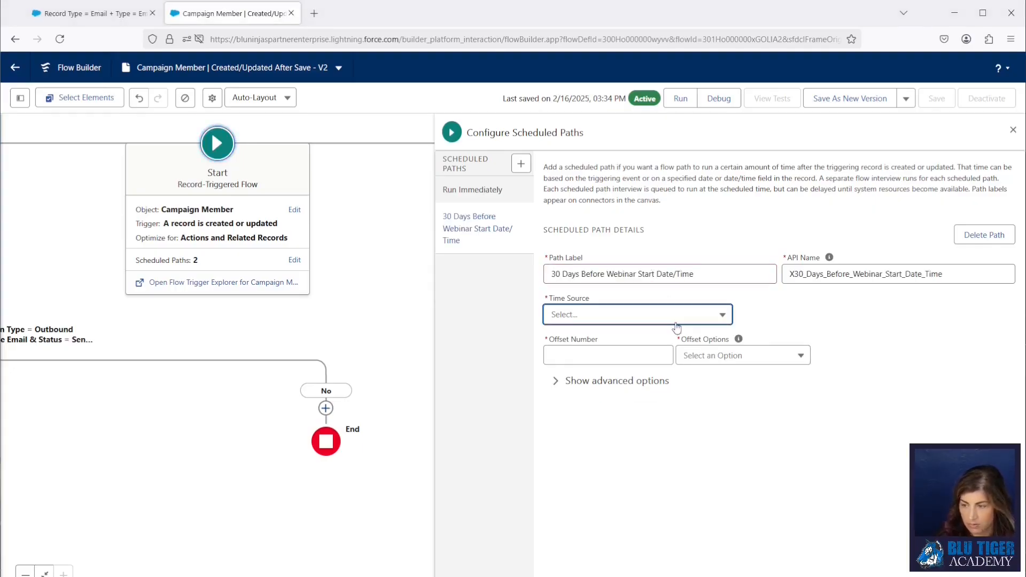
left_click(677, 316)
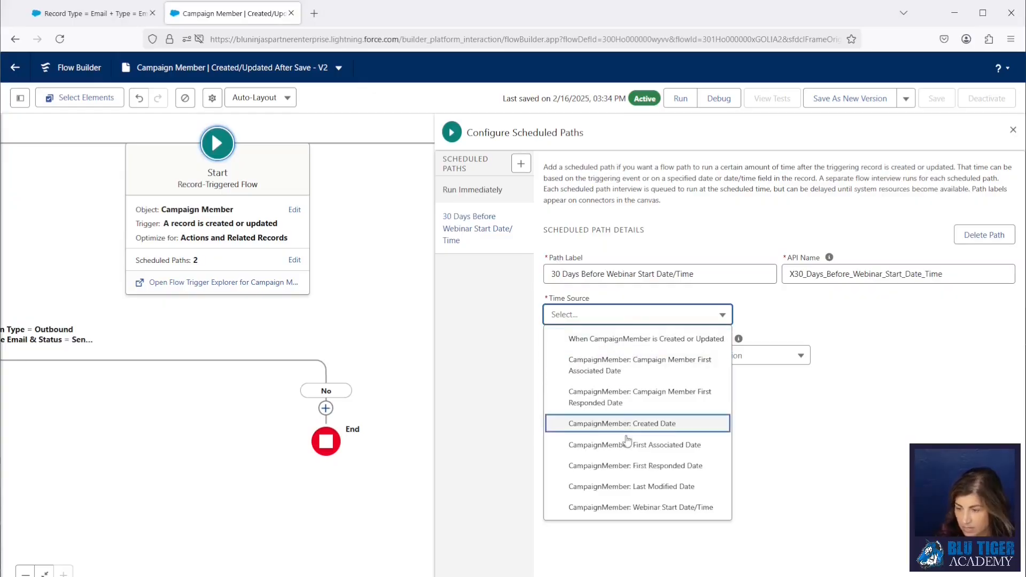
left_click(657, 512)
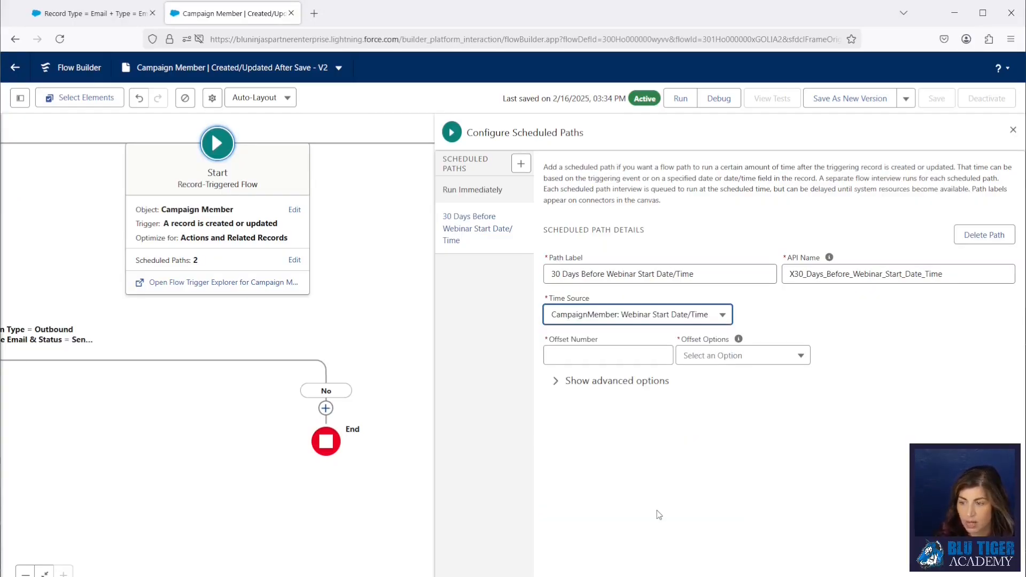
left_click(590, 352)
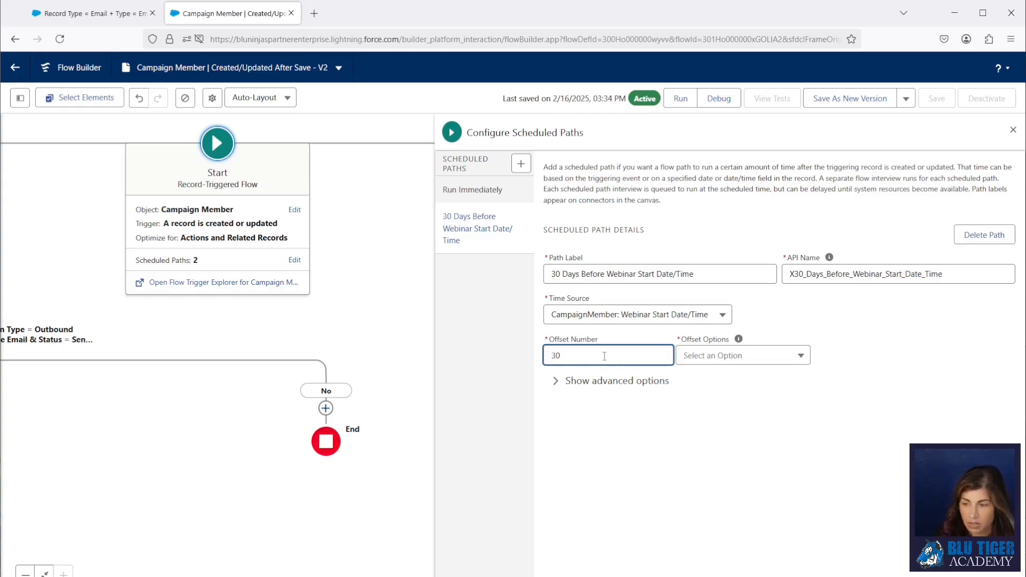
left_click(704, 362)
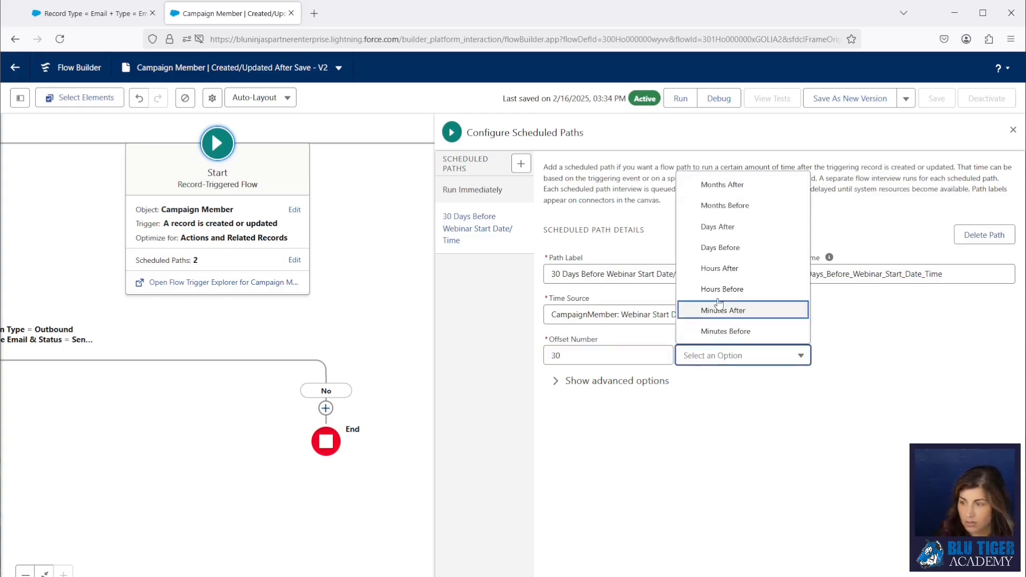
left_click(713, 249)
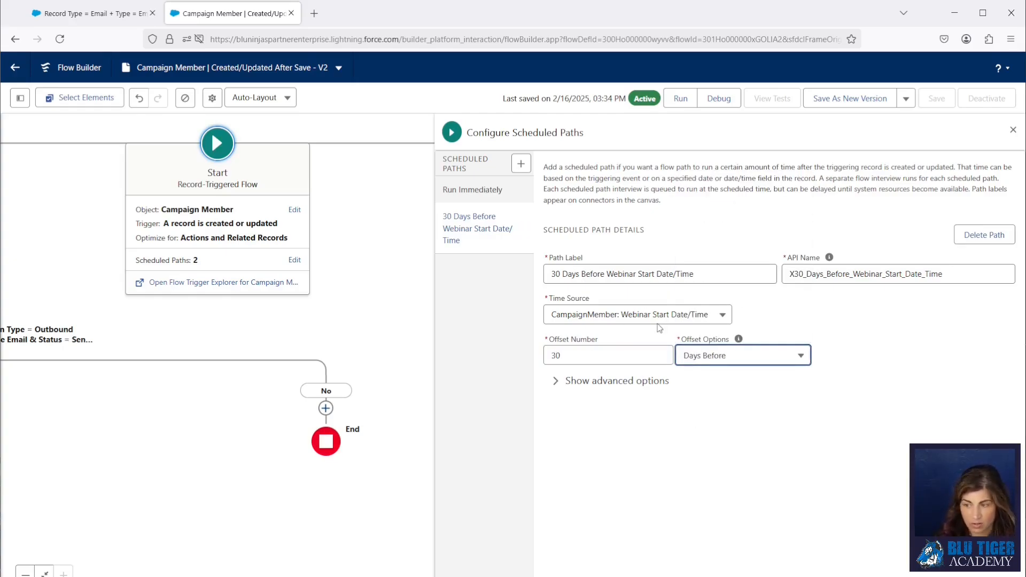
- Copy the campaign type and status decision from the Run Immediately path and paste it into the 30-day scheduled path
left_click(406, 486)
left_click_drag(376, 247, 49, 300)
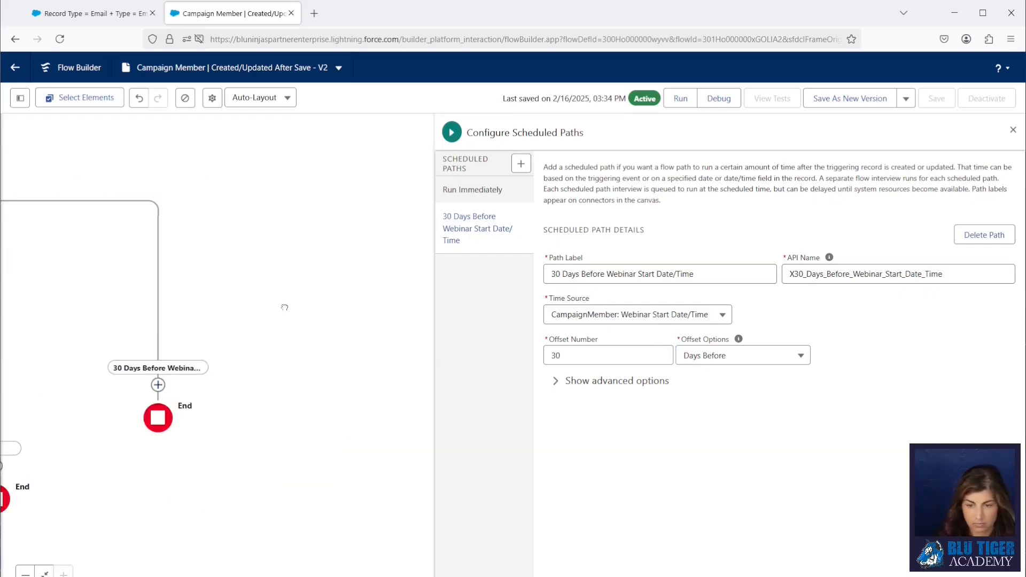
left_click_drag(140, 436, 635, 395)
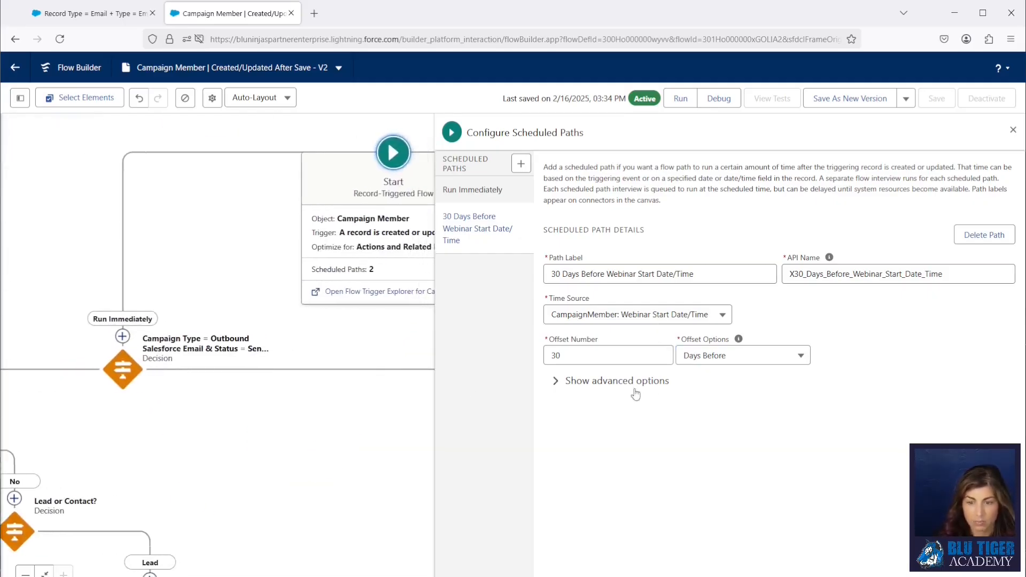
left_click(140, 374)
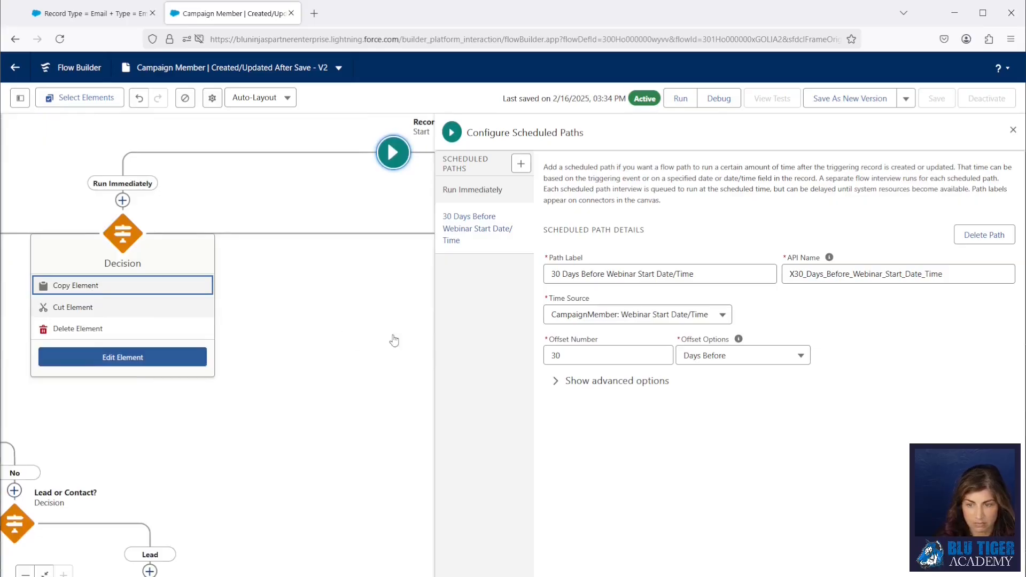
left_click(1013, 130)
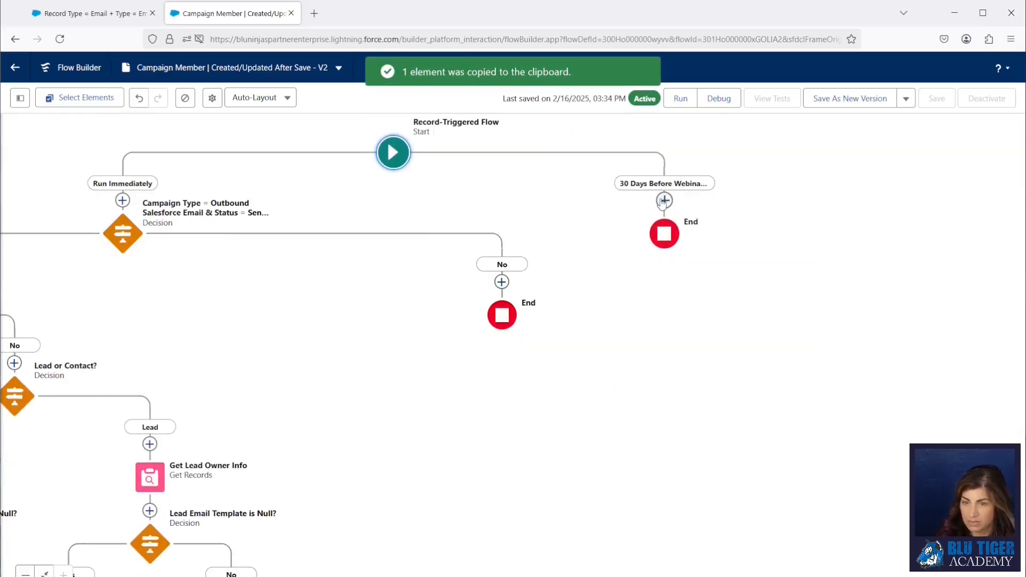
left_click(661, 202)
left_click(644, 290)
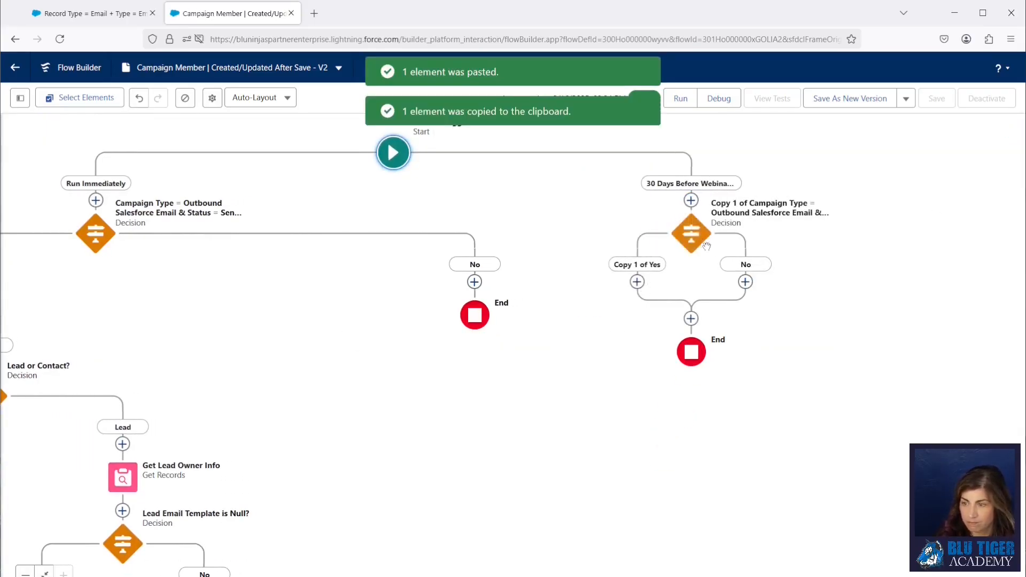
- Relabel the pasted decision "Campaign Type = Scheduled Outbound Salesforce Email & Status = Send Email" and regenerate its API name from that label
double_click(693, 234)
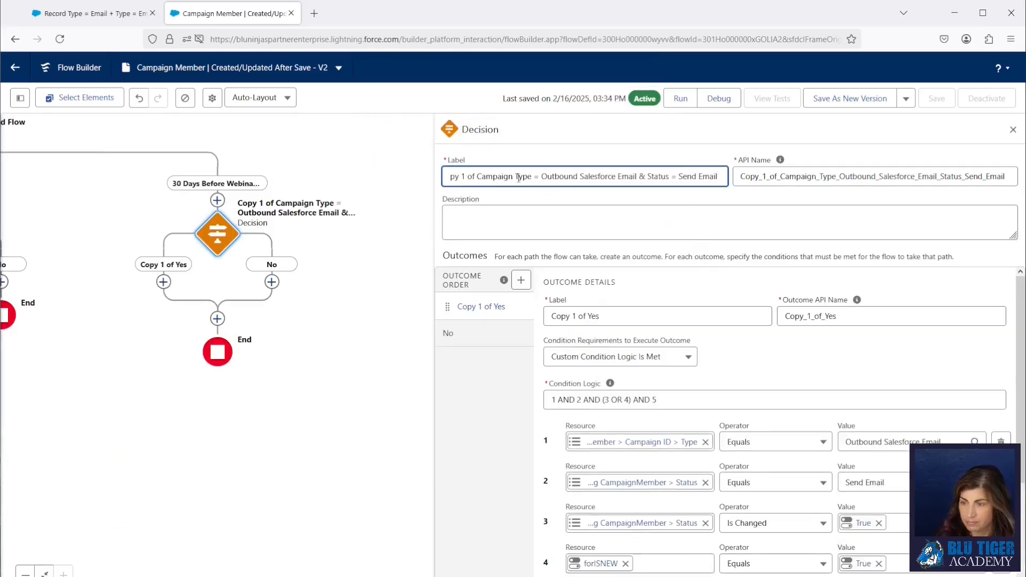
left_click_drag(477, 177, 384, 181)
key("BackSpace")
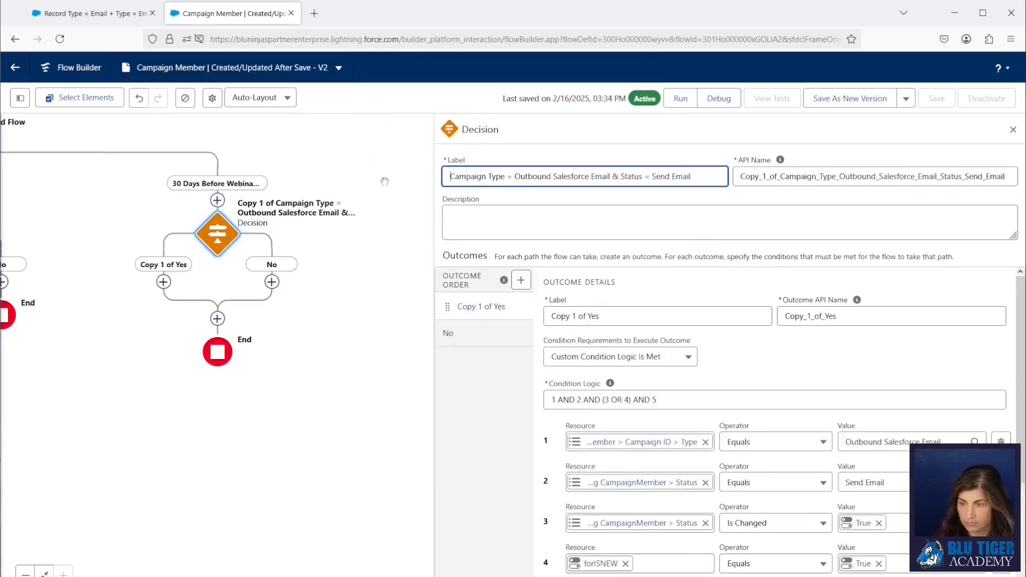
left_click(515, 177)
type("Scheduled")
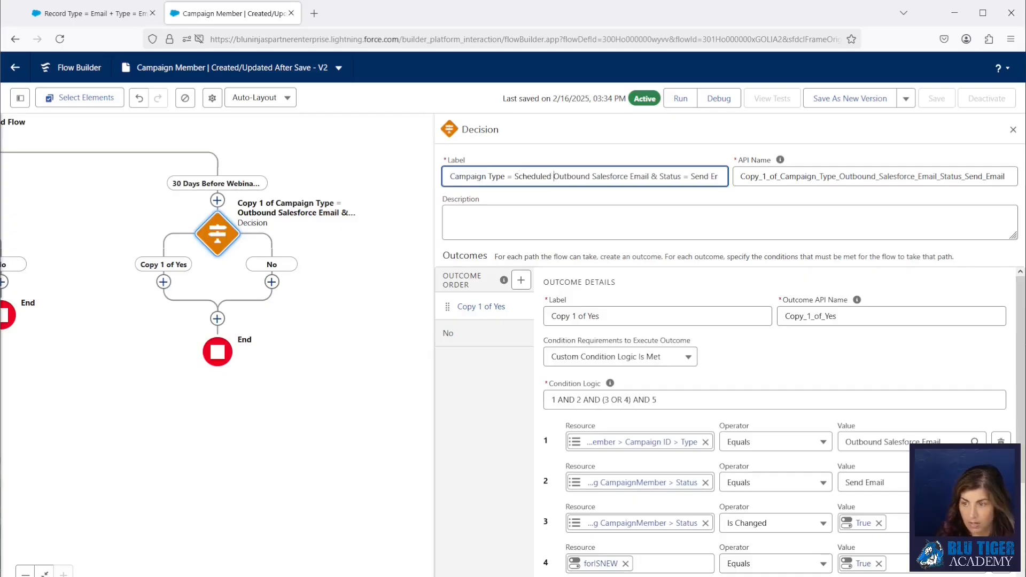
triple_click(763, 176)
key("BackSpace")
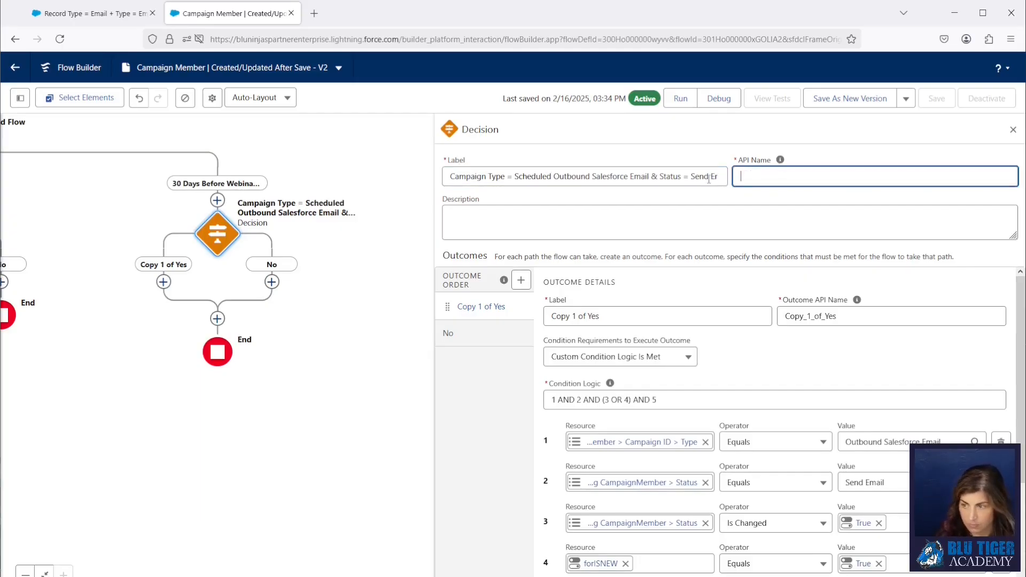
left_click(780, 160)
- Remove the status Is Changed and forISNEW conditions from the outcome, and require All Conditions Are Met (AND)
scroll(871, 484, "down", 3)
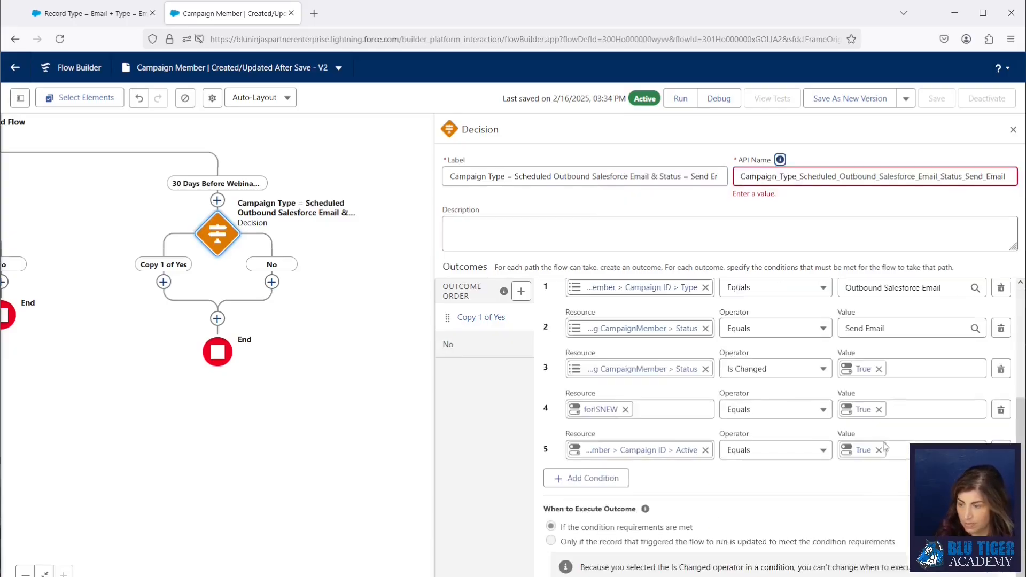
left_click(1001, 410)
left_click(1001, 412)
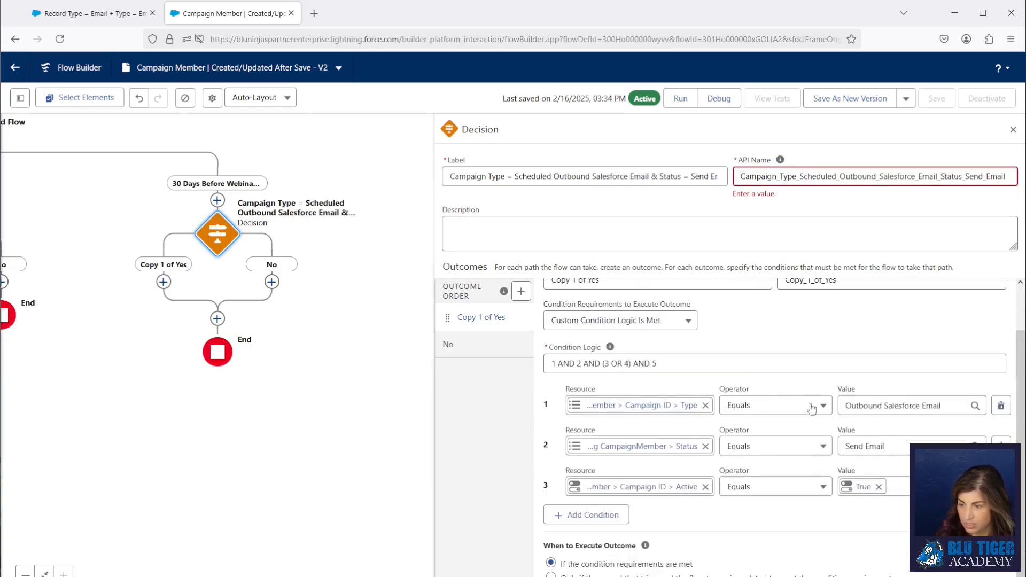
left_click(662, 324)
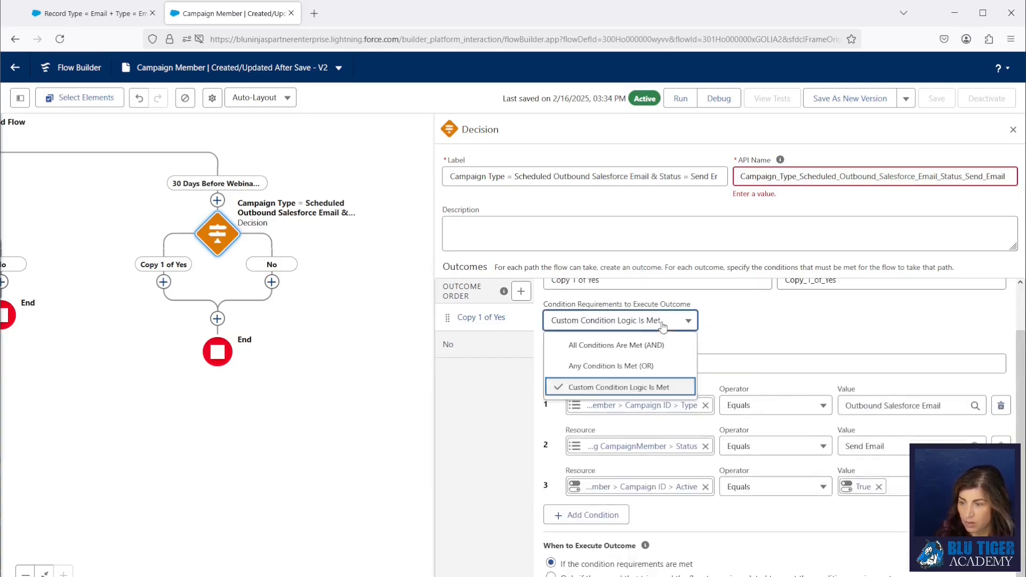
left_click(641, 346)
- Label the outcome "Yes" with the API name YesScheduledOutboundSalesforceEmail, and close the decision
left_click_drag(653, 314, 461, 314)
type("Yes")
key("Tab")
type("YesScheduledOutSalesfor")
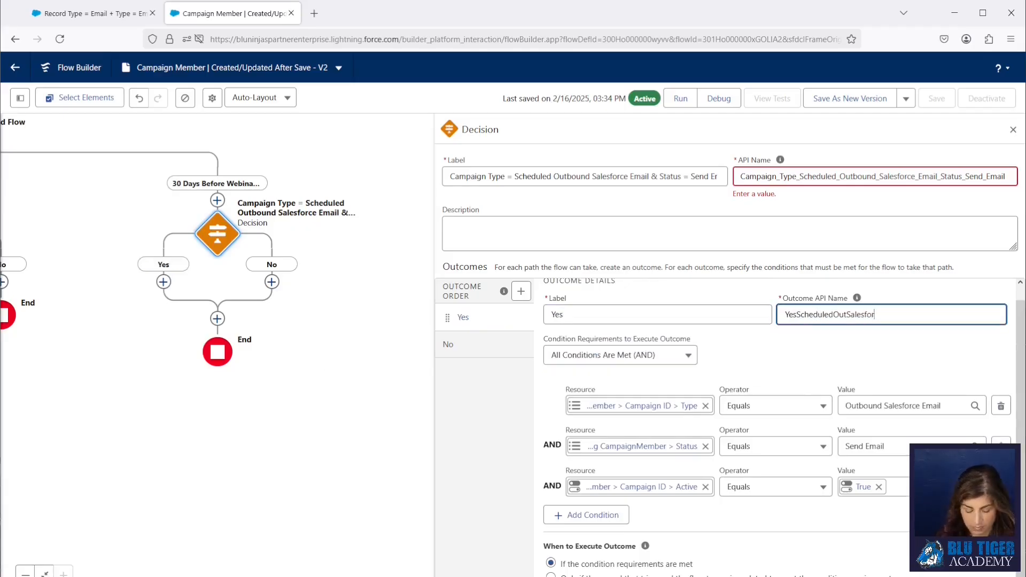
type("ceEmailbound")
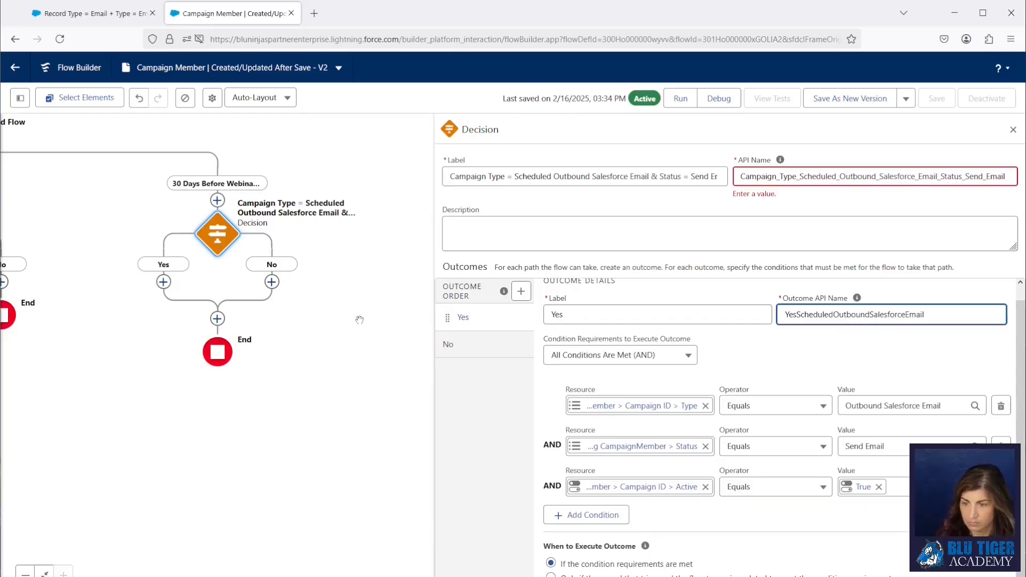
left_click(360, 319)
left_click(1014, 130)
- Connect the Yes outcome of the 30-day scheduled path's decision to the existing "Has Opted Out of Email?" decision
left_click_drag(406, 242, 943, 268)
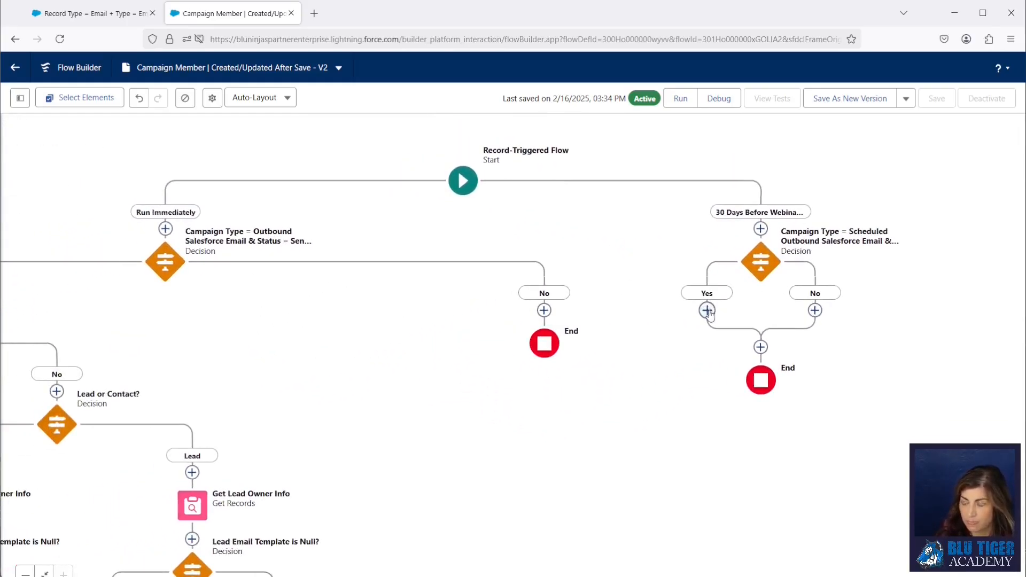
left_click(707, 310)
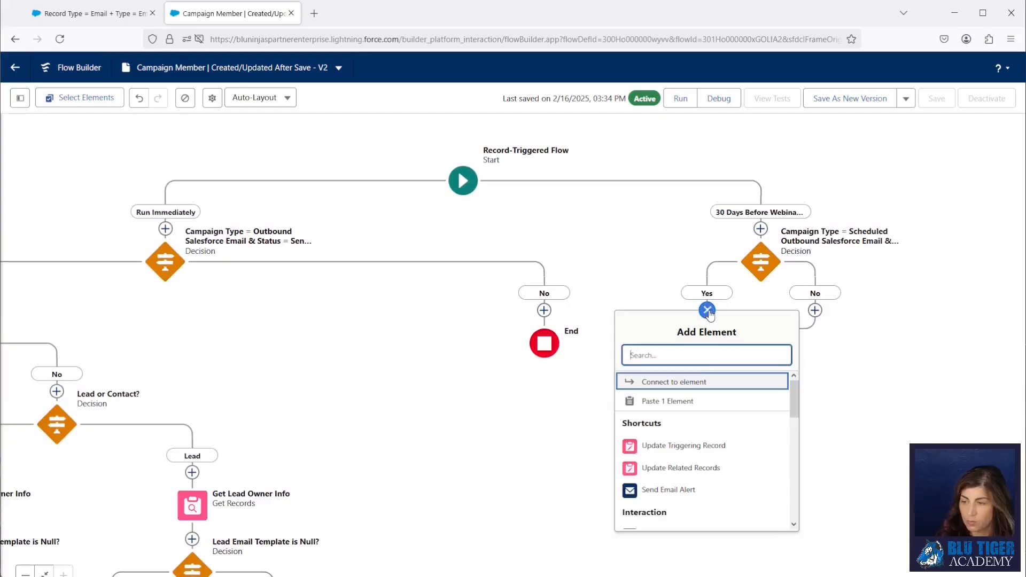
left_click(674, 383)
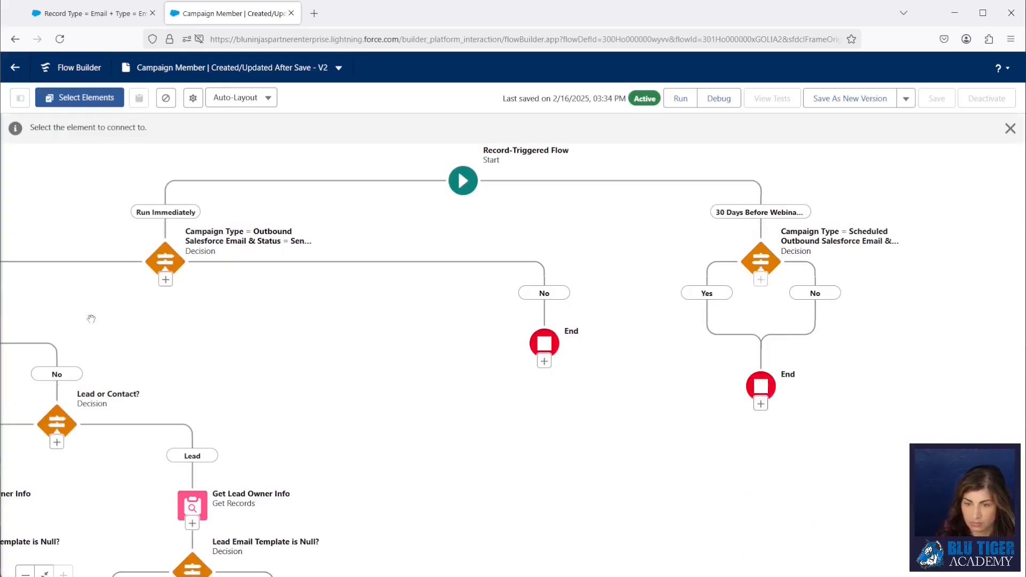
left_click_drag(96, 303, 556, 302)
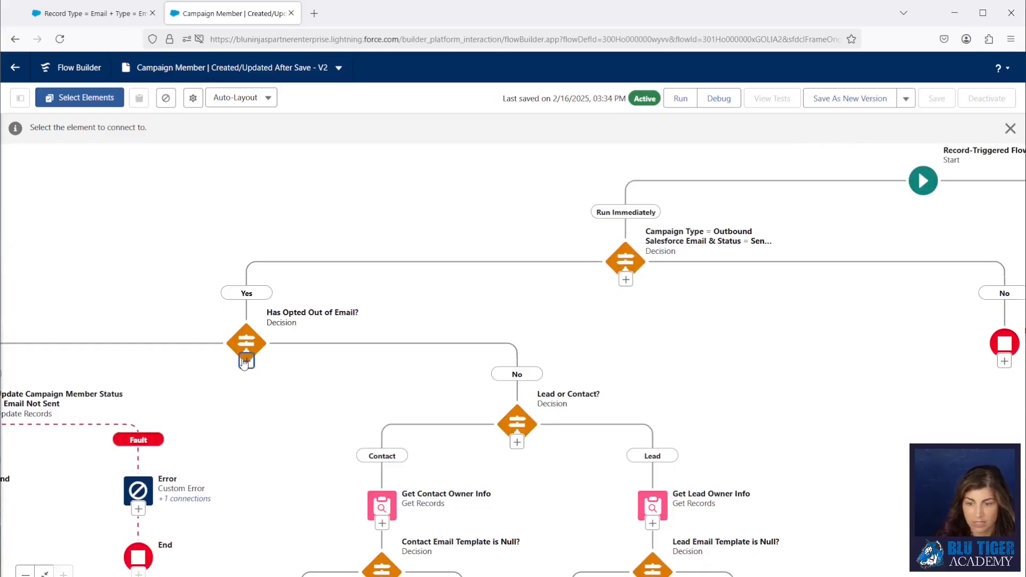
left_click(244, 362)
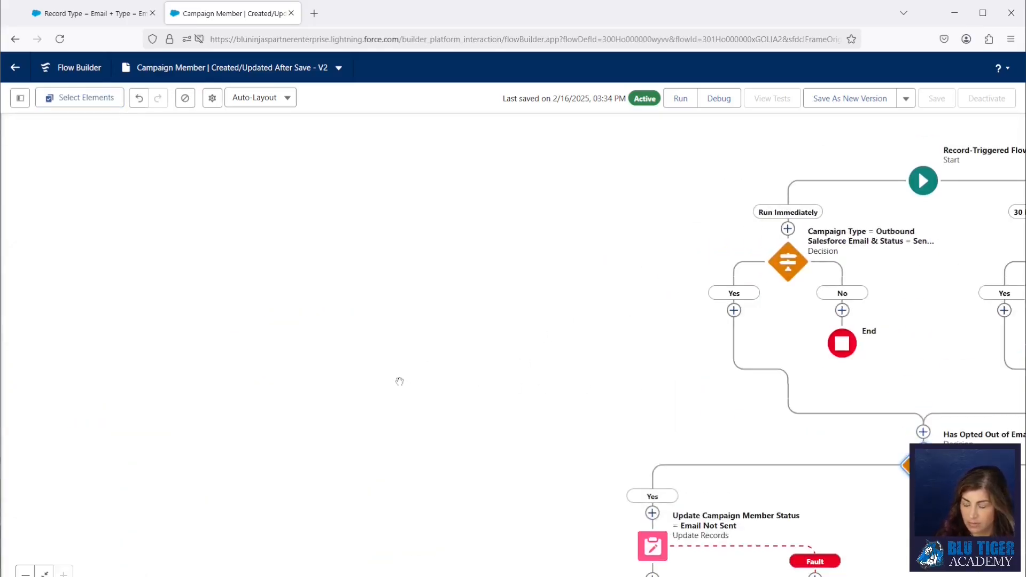
- Change the campaign Type condition value in the scheduled path's decision to Scheduled Outbound Salesforce Email
left_click_drag(741, 425, 410, 387)
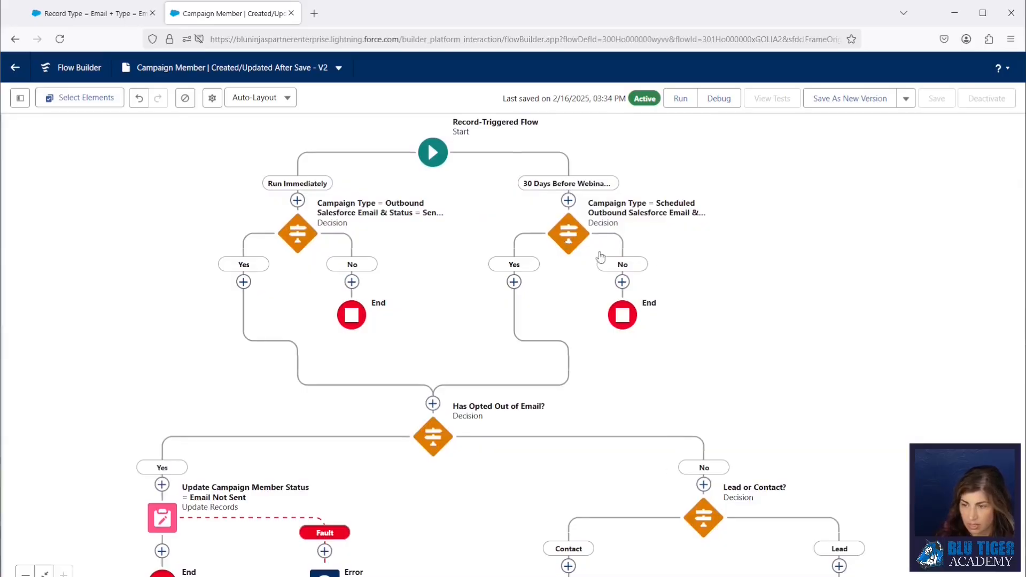
left_click(568, 233)
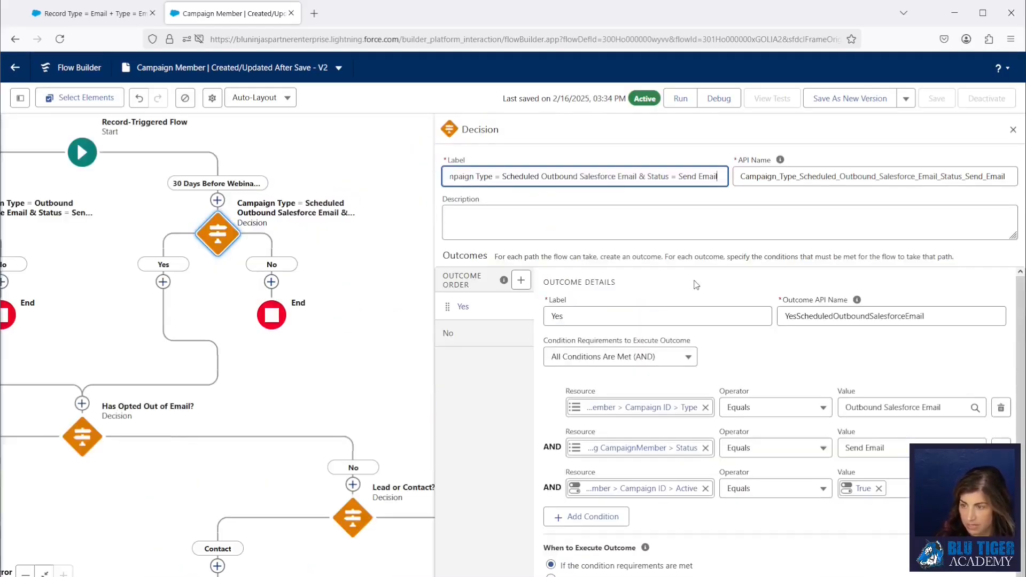
left_click(845, 409)
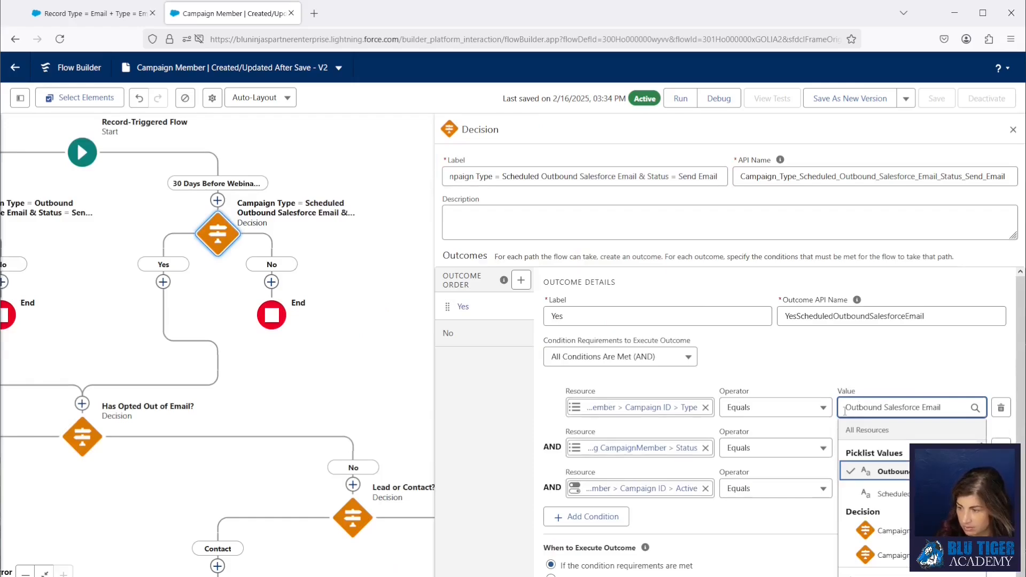
left_click(870, 489)
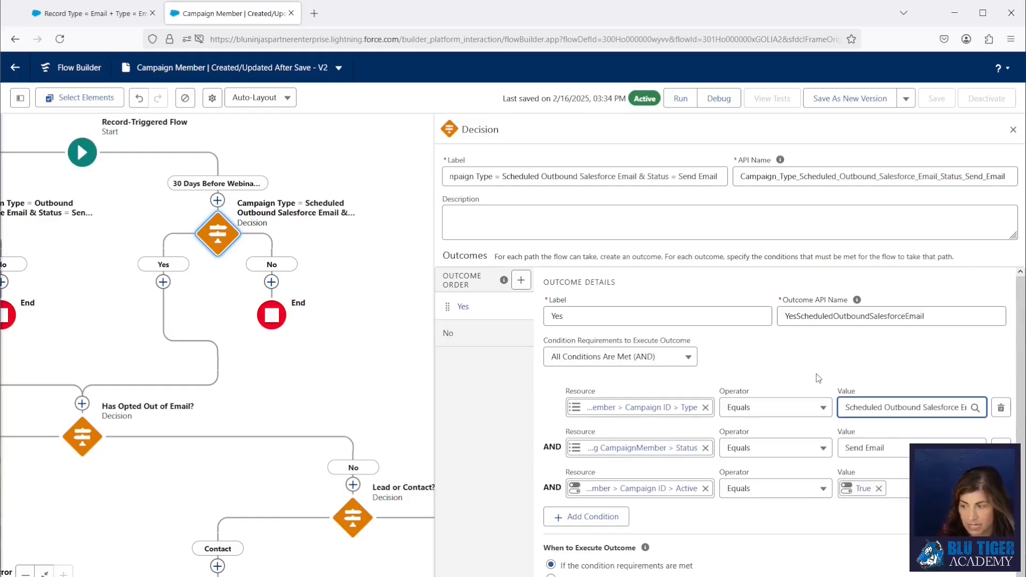
left_click(769, 358)
- Save the flow as a new version with its existing label and description, and activate that version
left_click(835, 106)
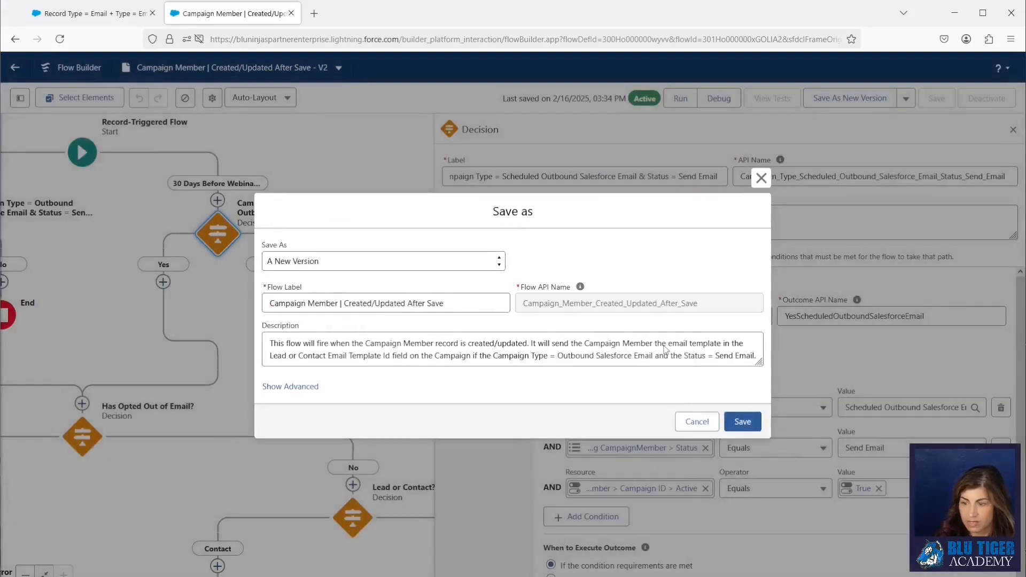
left_click(743, 422)
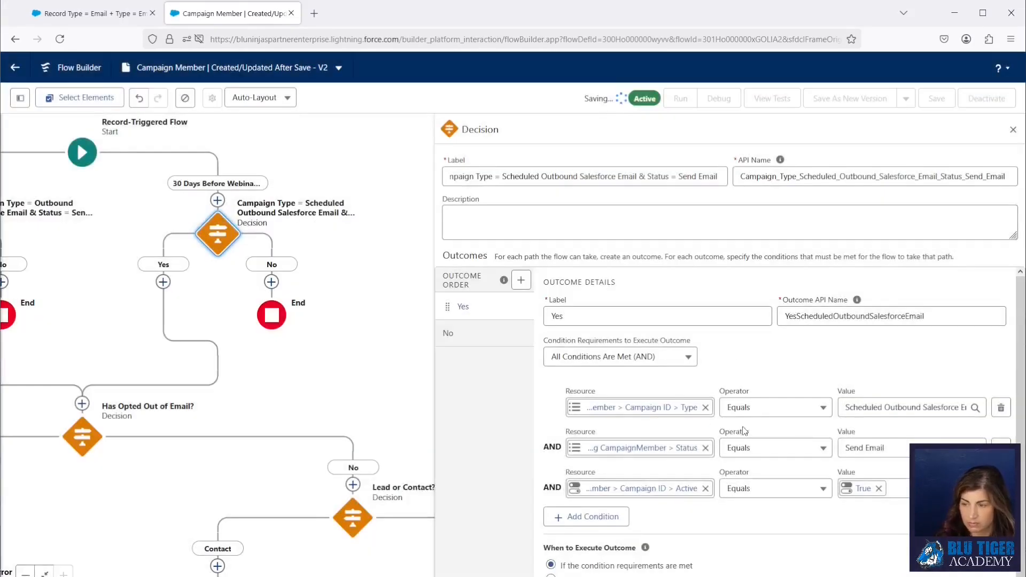
left_click(984, 92)
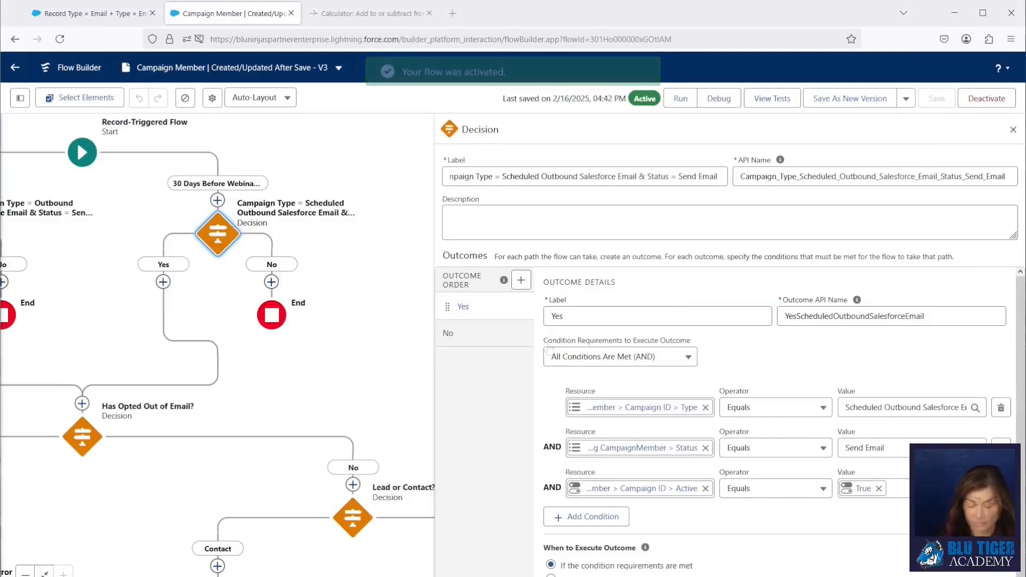
- Start a new campaign with the Email record type and name it "2025 Product Update Webinar"
left_click(107, 15)
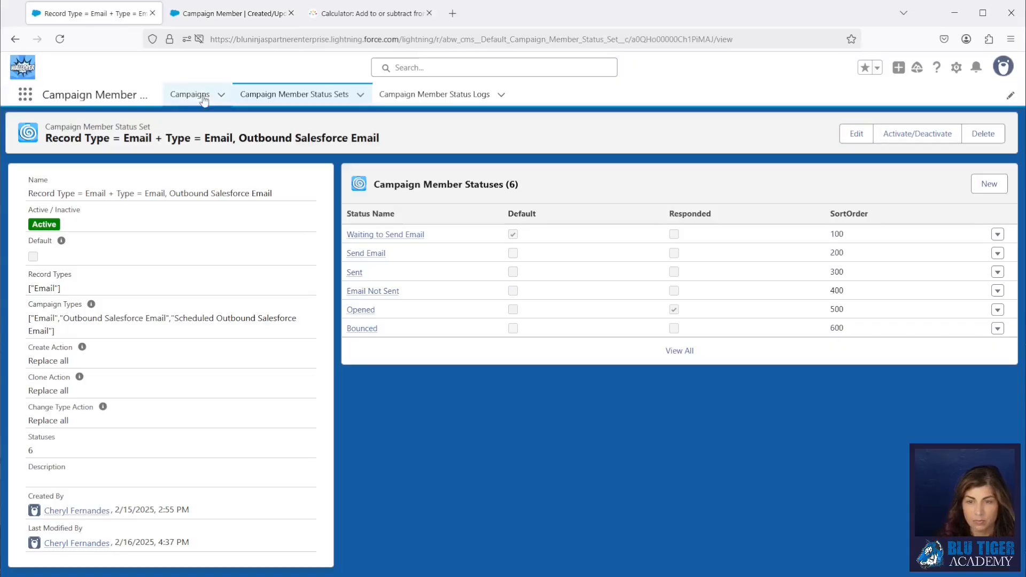
left_click(192, 101)
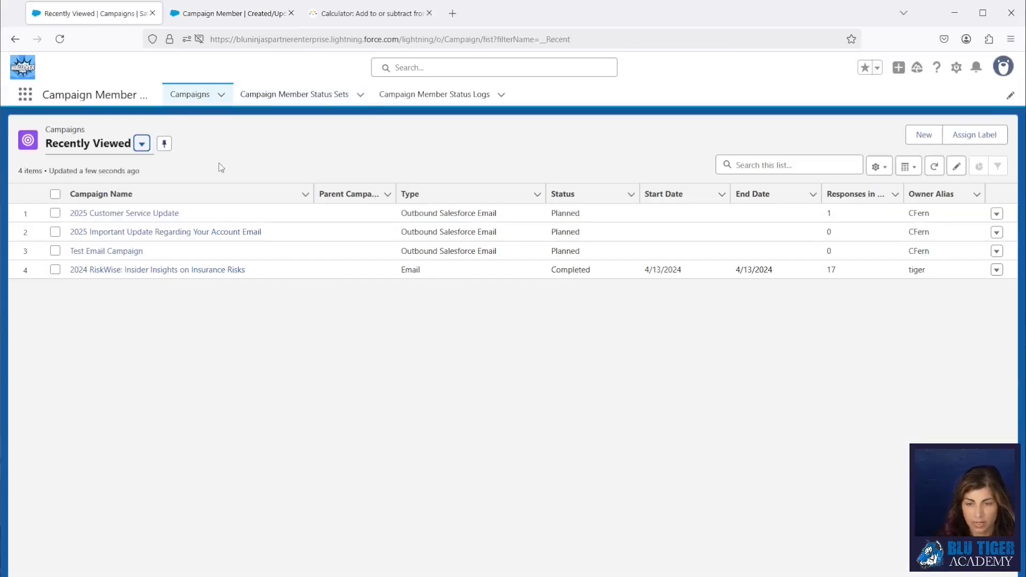
left_click(923, 135)
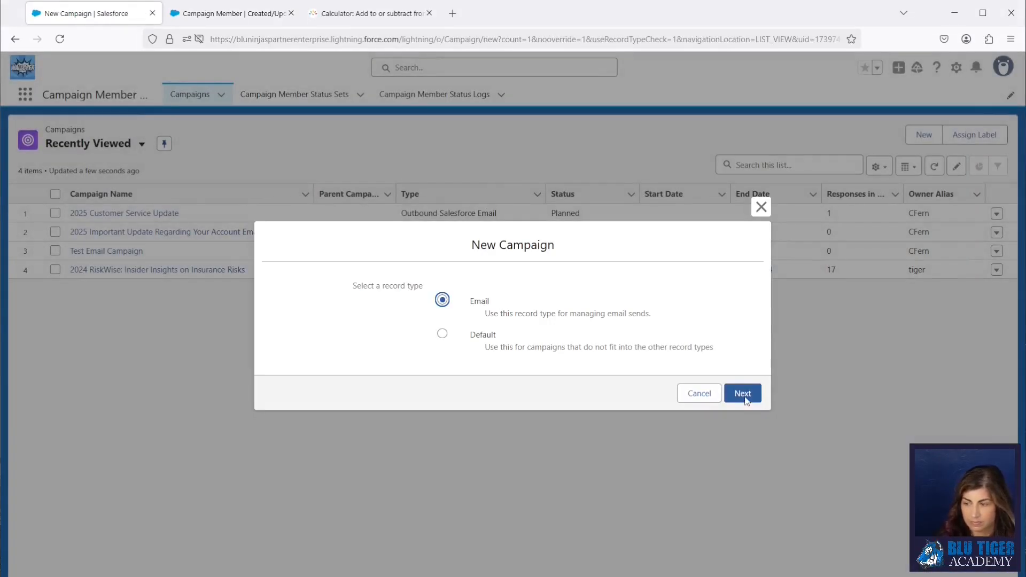
left_click(743, 394)
type("2025 Prod")
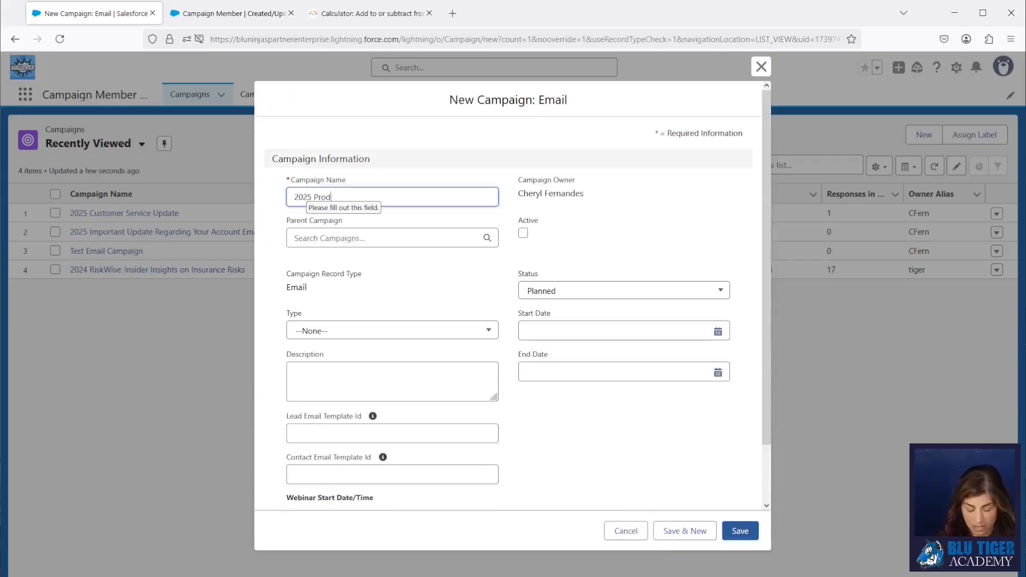
type("uct Update Webinar")
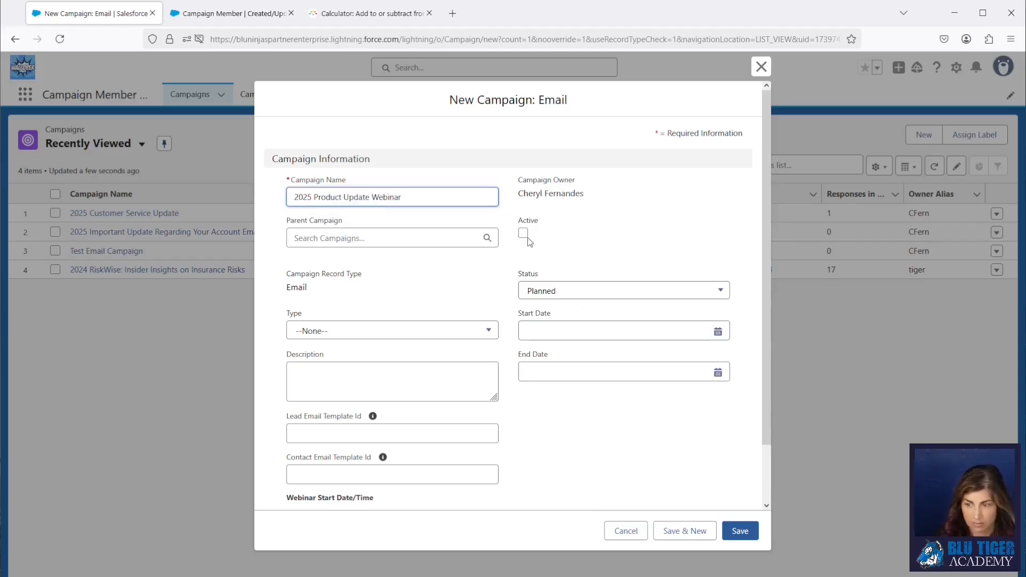
- Mark the new campaign as Active and set its type to Scheduled Outbound Salesforce Email
left_click(524, 234)
left_click(314, 334)
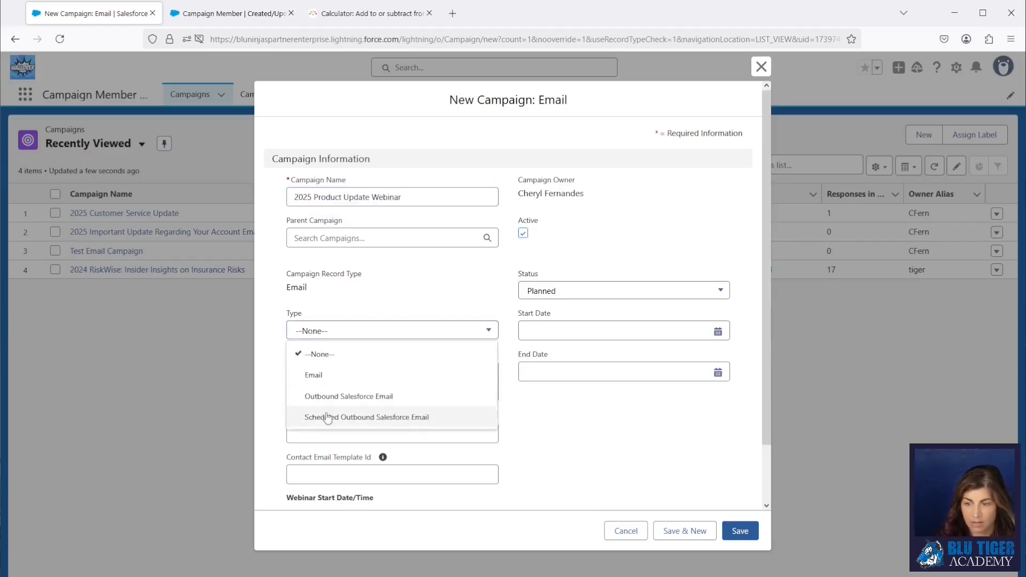
left_click(327, 418)
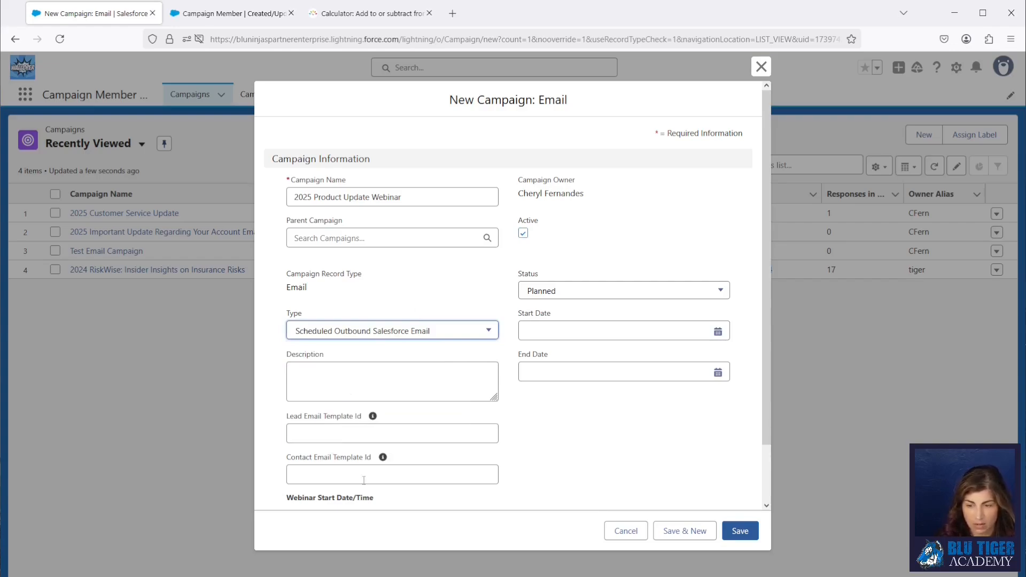
- Open the email template "2025 Important Product Webinar Invite 03182025" in a duplicated browser tab, keeping the unsaved campaign form open
scroll(364, 481, "down", 2)
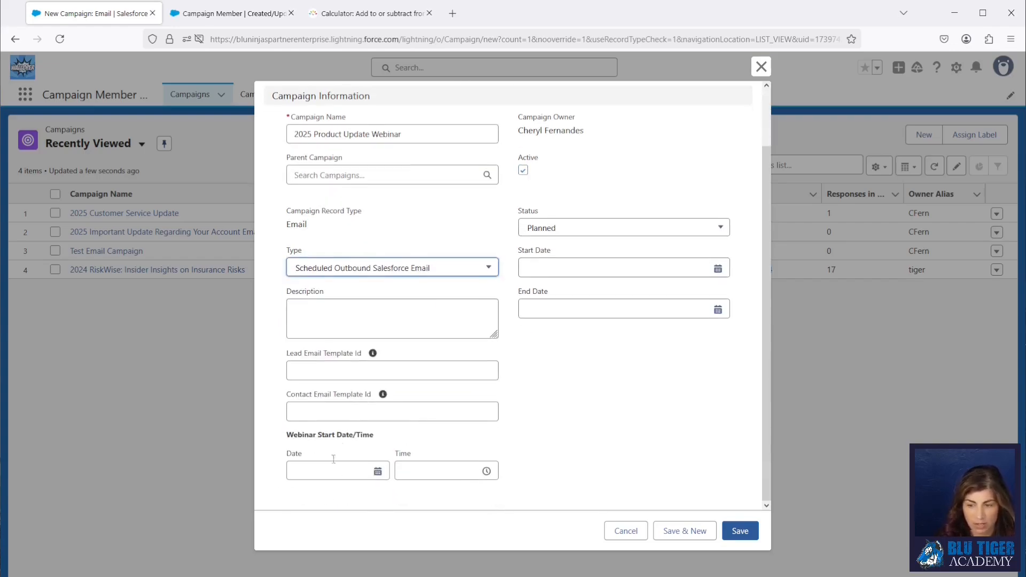
right_click(100, 19)
left_click(129, 105)
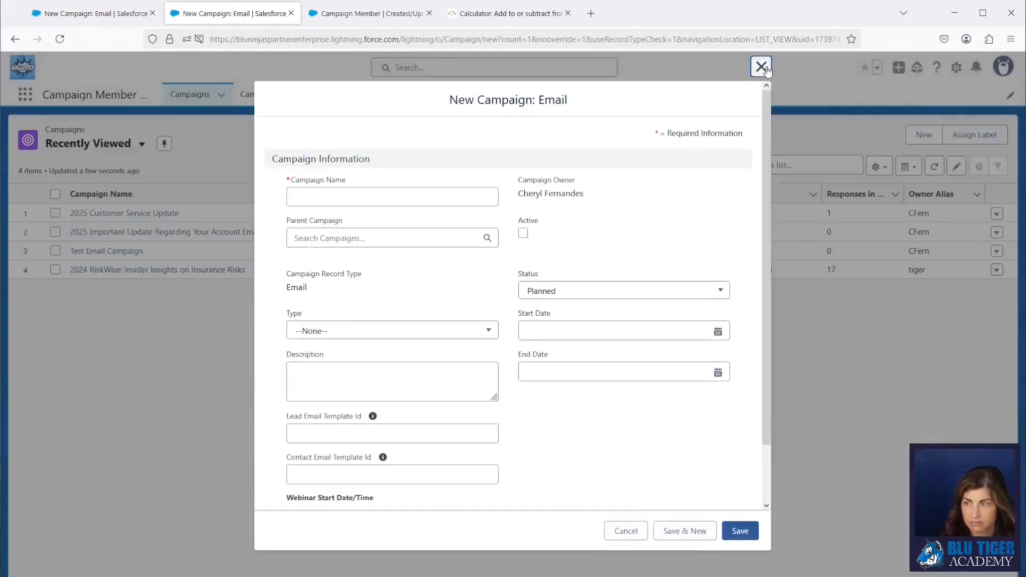
left_click(761, 66)
left_click(25, 95)
type("email templ")
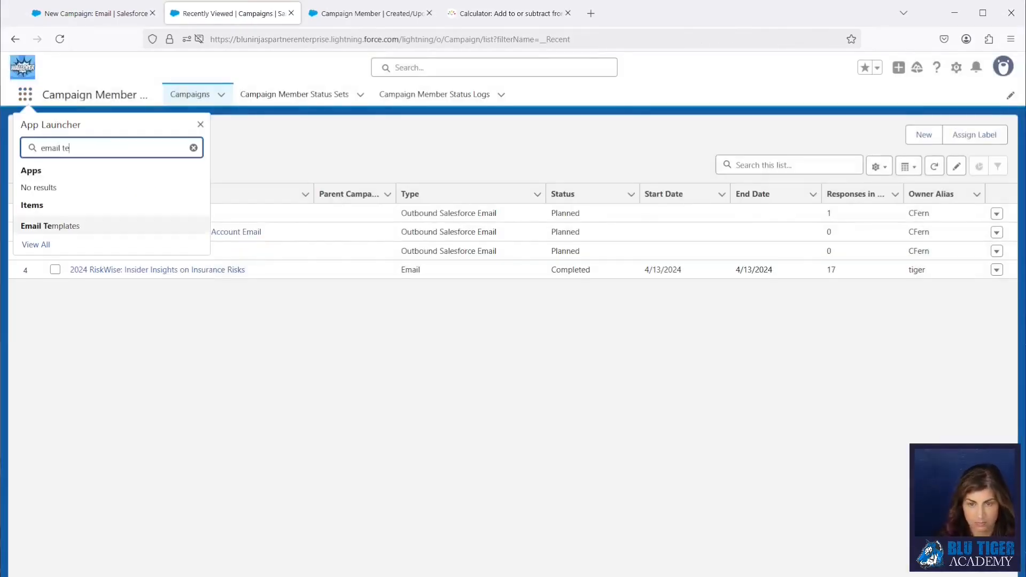
left_click(69, 230)
left_click(219, 197)
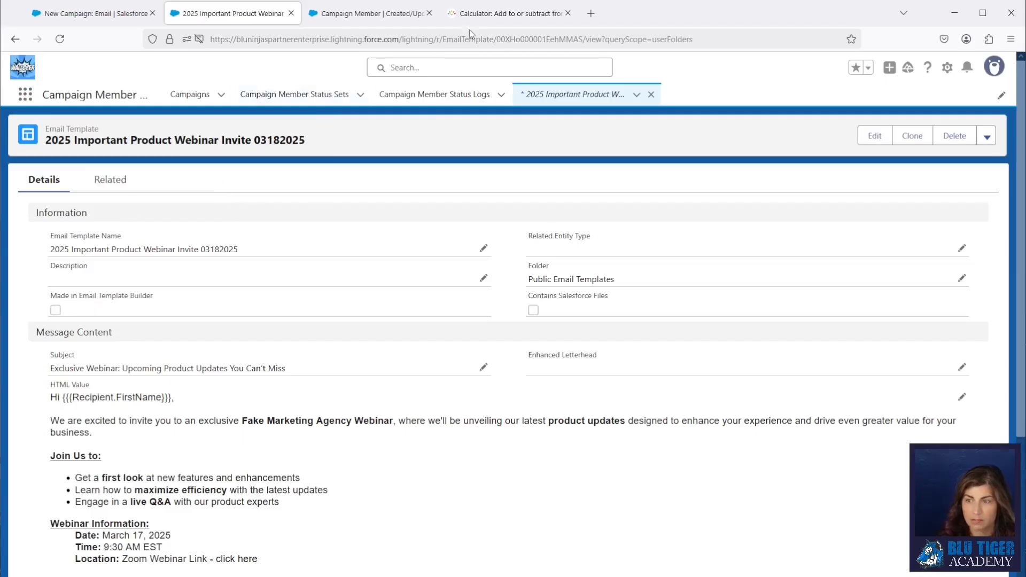
- Copy the template's record ID from its URL into the campaign's Lead Email Template Id and Contact Email Template Id fields
double_click(524, 39)
key("ctrl+c")
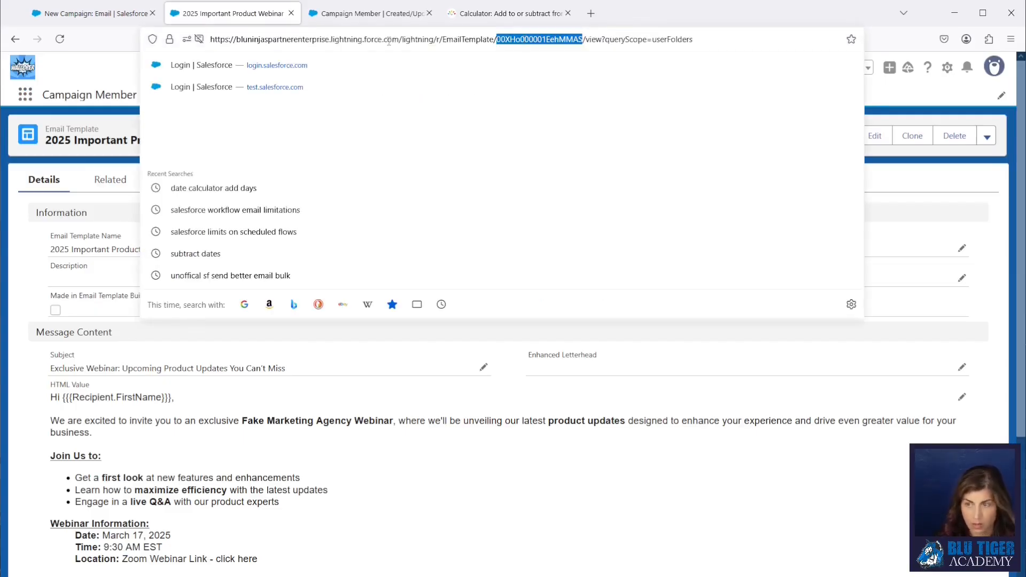
left_click(128, 22)
left_click(347, 374)
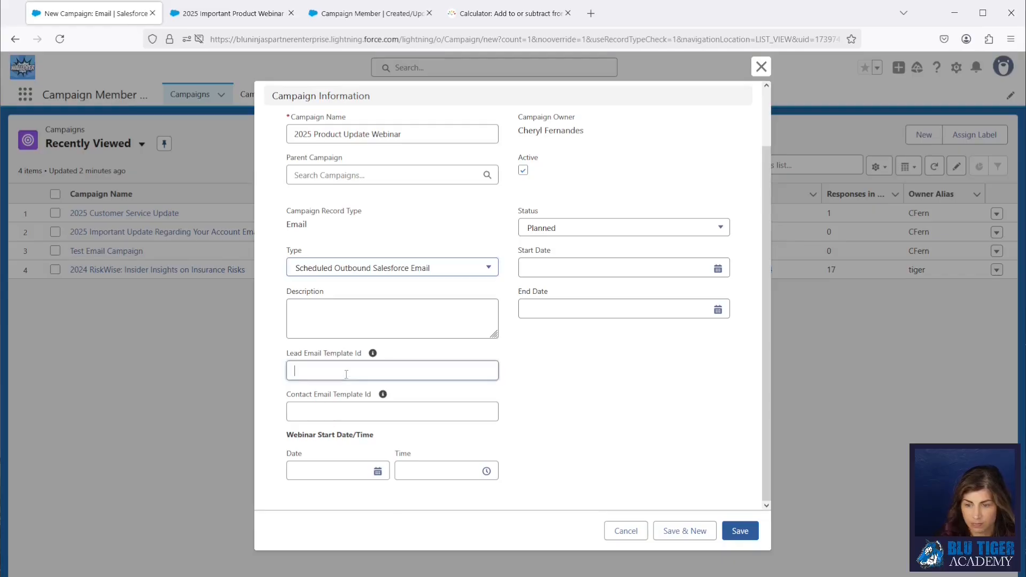
key("ctrl+v")
left_click(337, 408)
key("ctrl+v")
- Set the Webinar Start Date/Time to 3/18/2025, 9:30 AM, and save the campaign
left_click(327, 474)
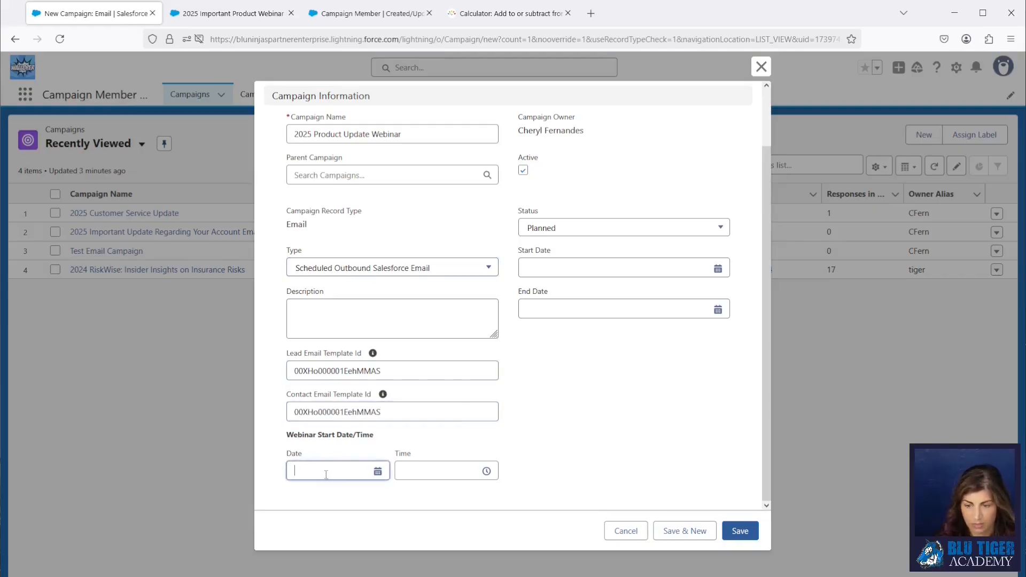
left_click(403, 259)
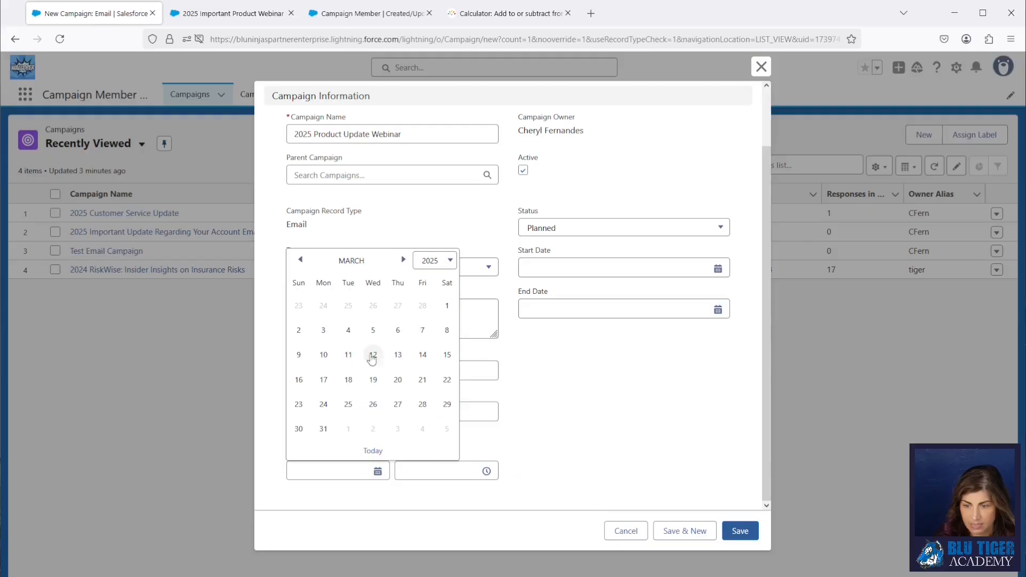
left_click(349, 380)
left_click(432, 473)
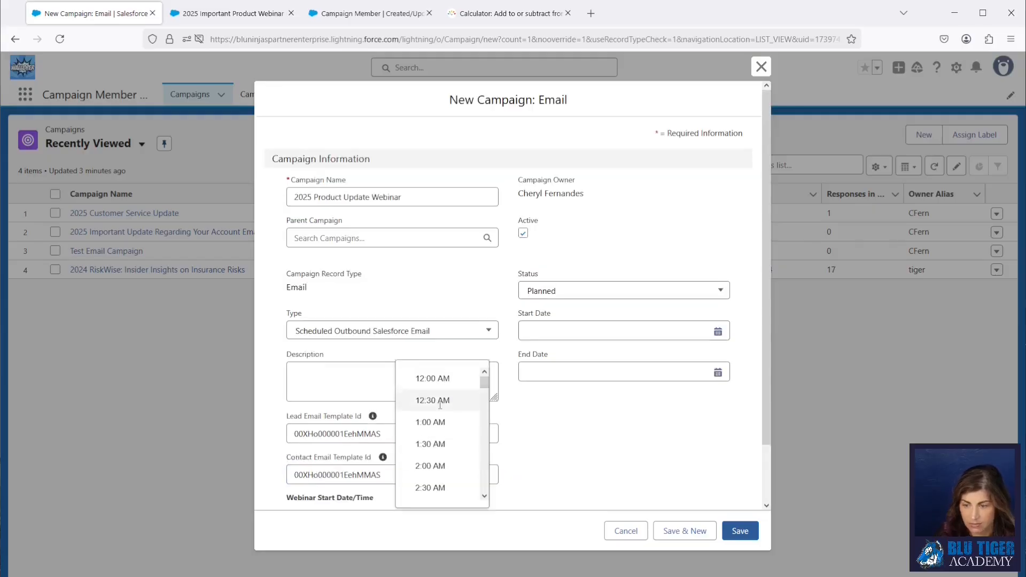
scroll(443, 396, "down", 5)
left_click(444, 417)
left_click(740, 530)
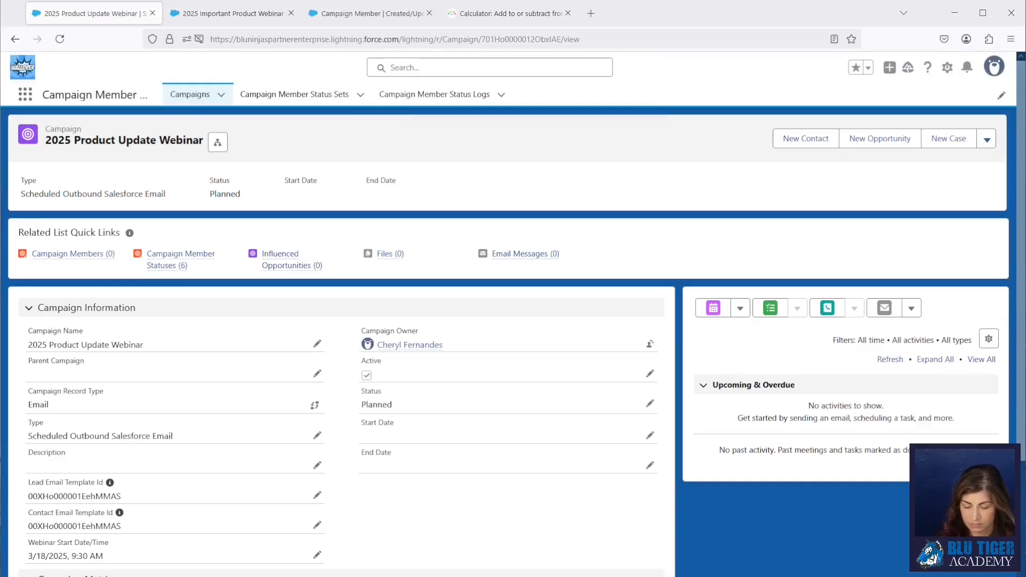
- Go to Contacts in the browser tab holding the email template and open the first listed contact's record
left_click(232, 15)
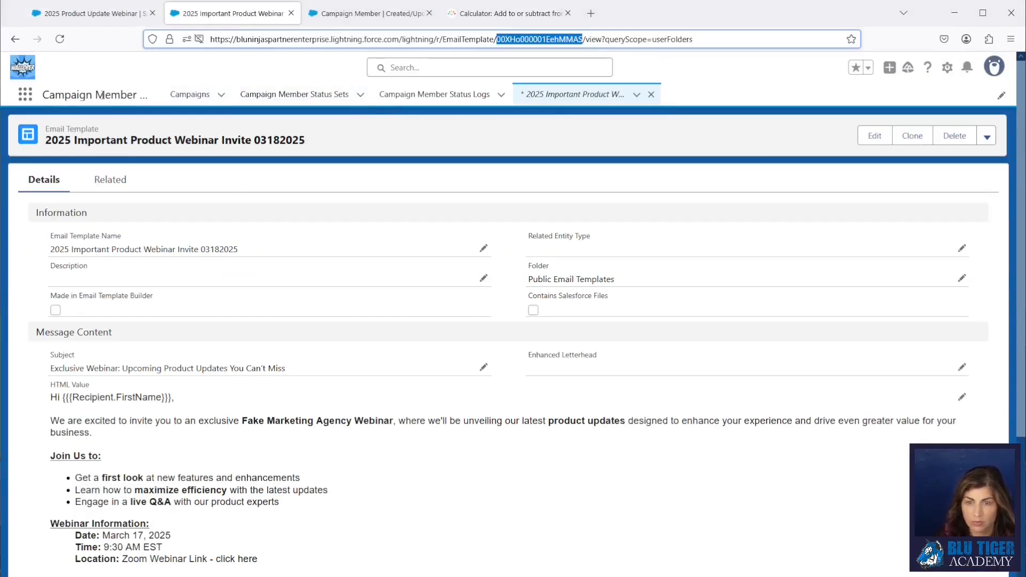
left_click(25, 94)
type("contact")
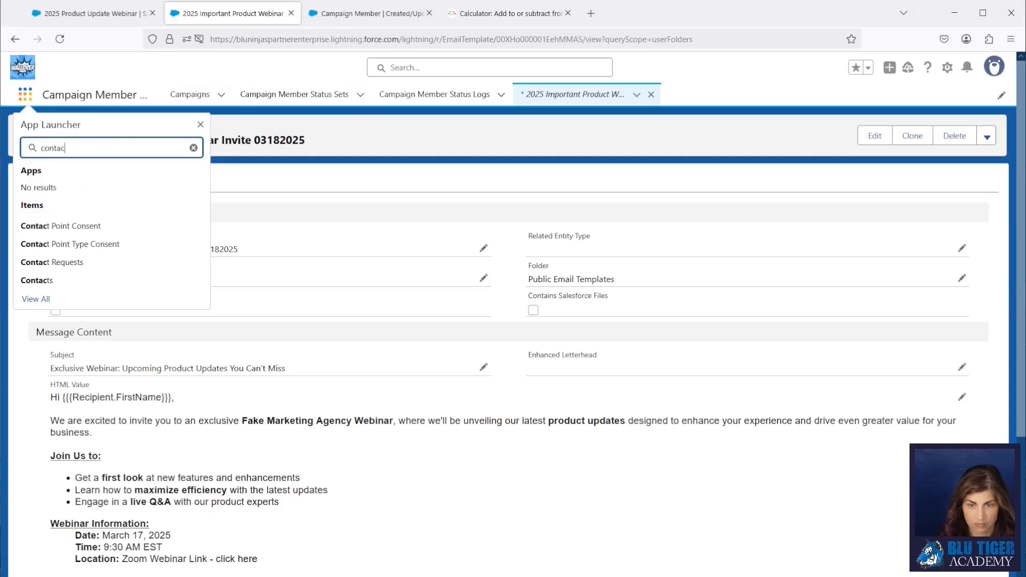
left_click(40, 279)
left_click(80, 213)
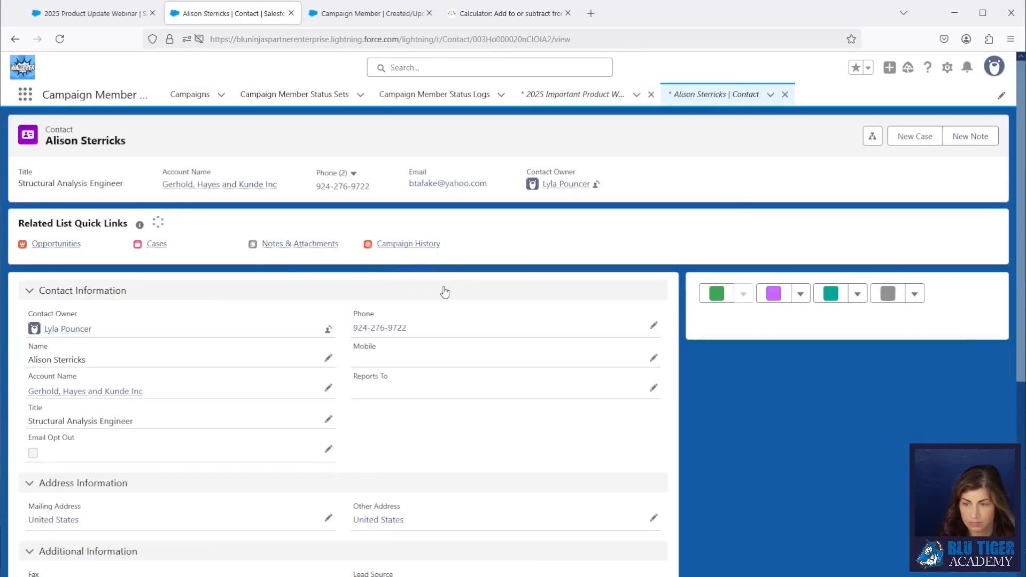
- Add the contact to the campaign "2025 Product Update Webinar" with the member status Send Email, and save
mouse_move(431, 246)
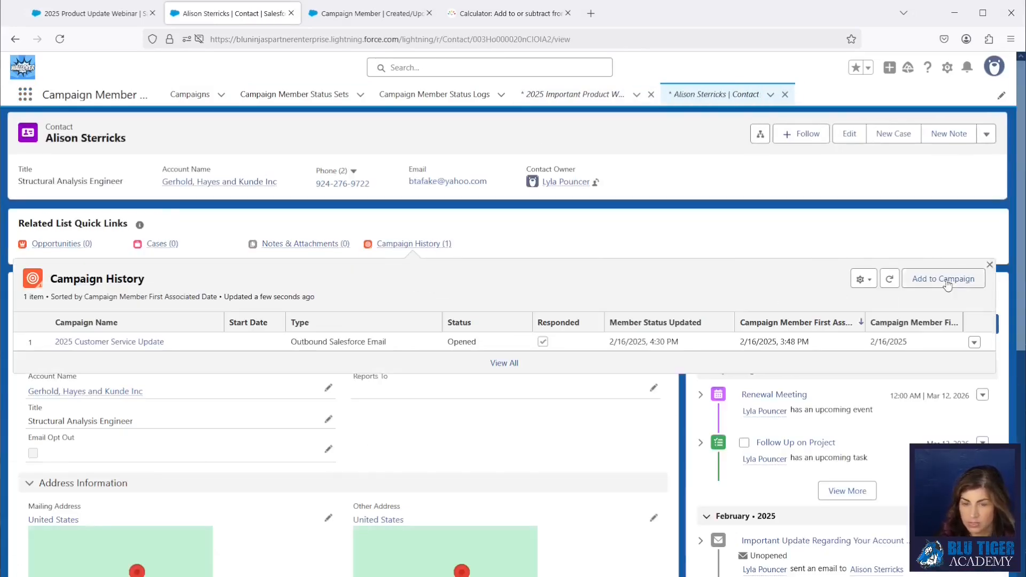
left_click(948, 284)
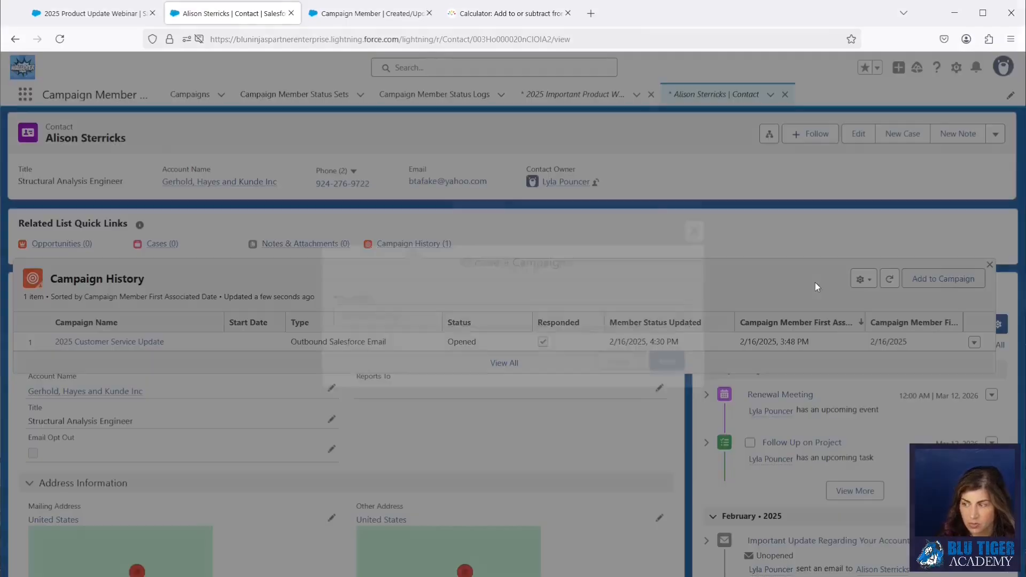
left_click(398, 317)
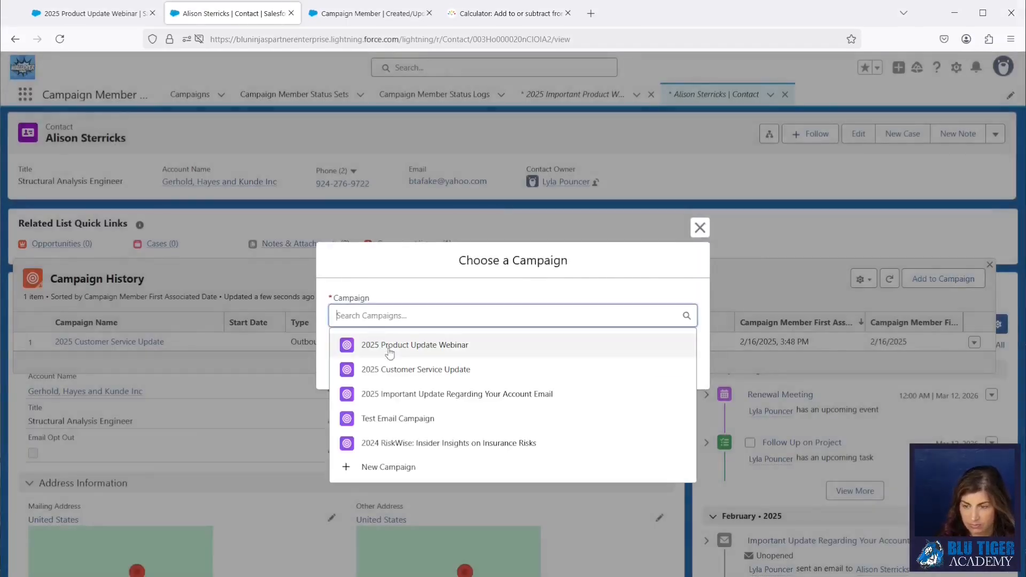
left_click(417, 341)
left_click(671, 365)
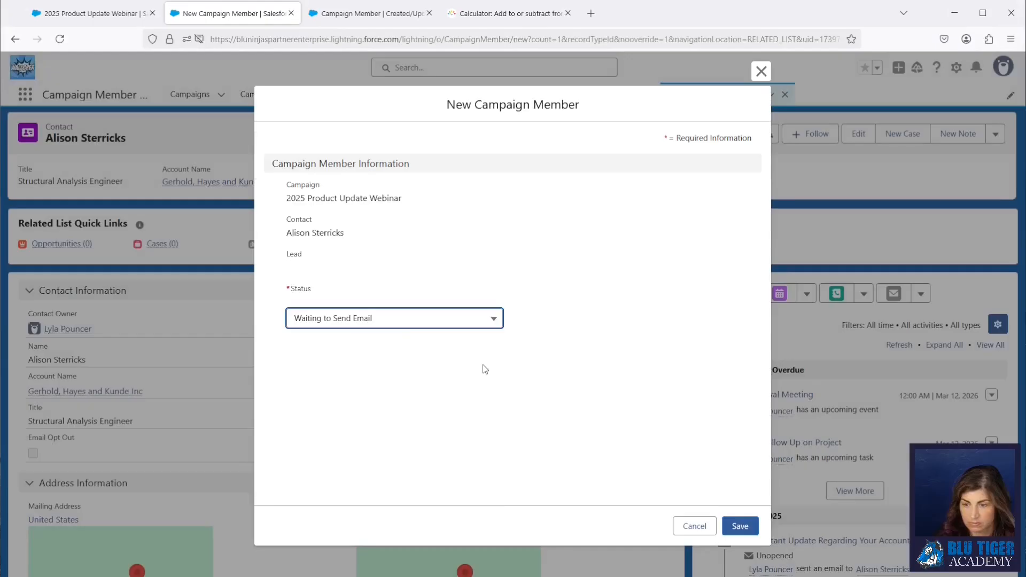
left_click(385, 320)
left_click(449, 369)
left_click(740, 526)
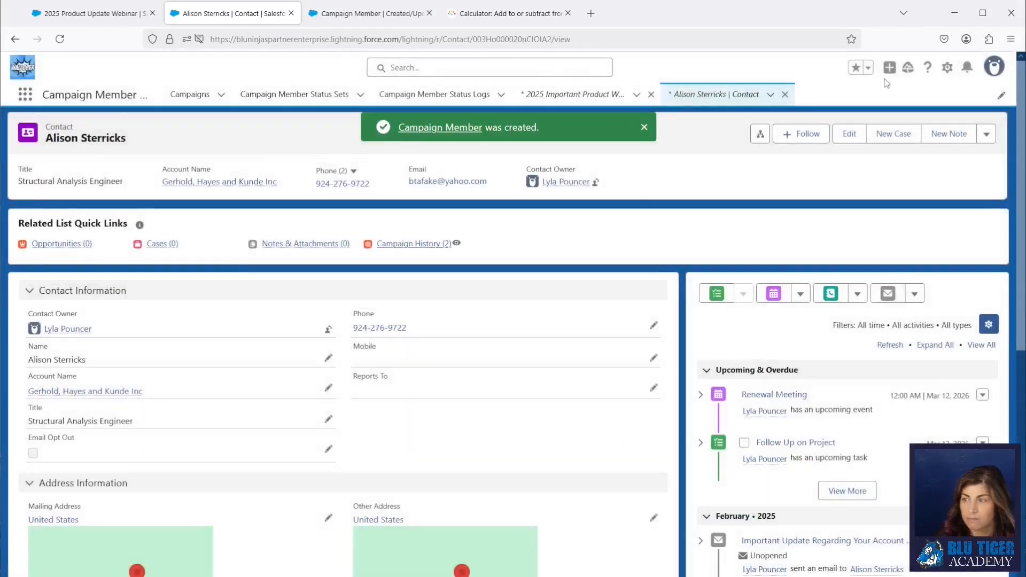
- Search Setup's Time-Based Workflow queue for all pending automations without filters, and check the contact's activity timeline for a sent webinar email
left_click(947, 67)
left_click(921, 129)
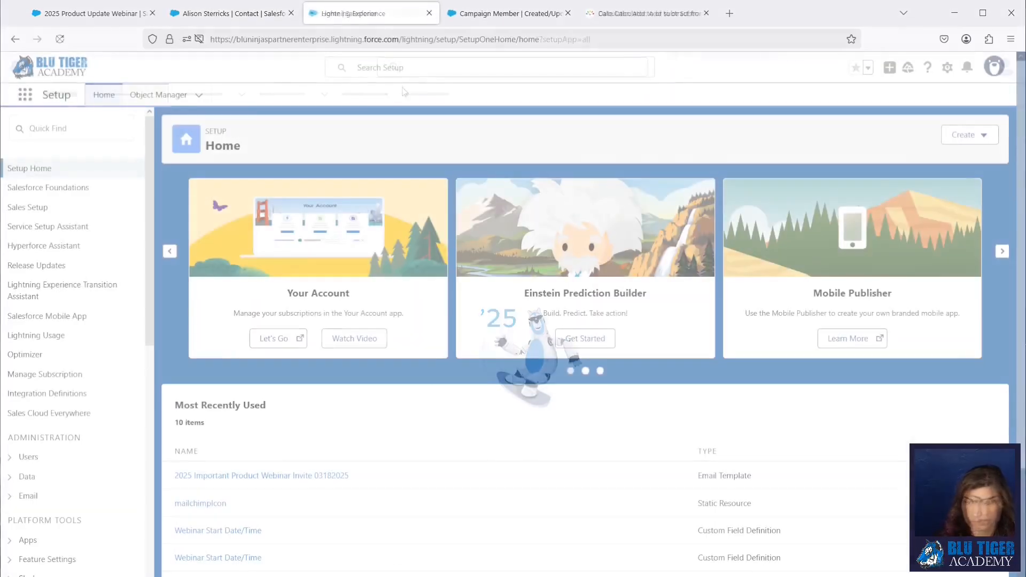
left_click(78, 135)
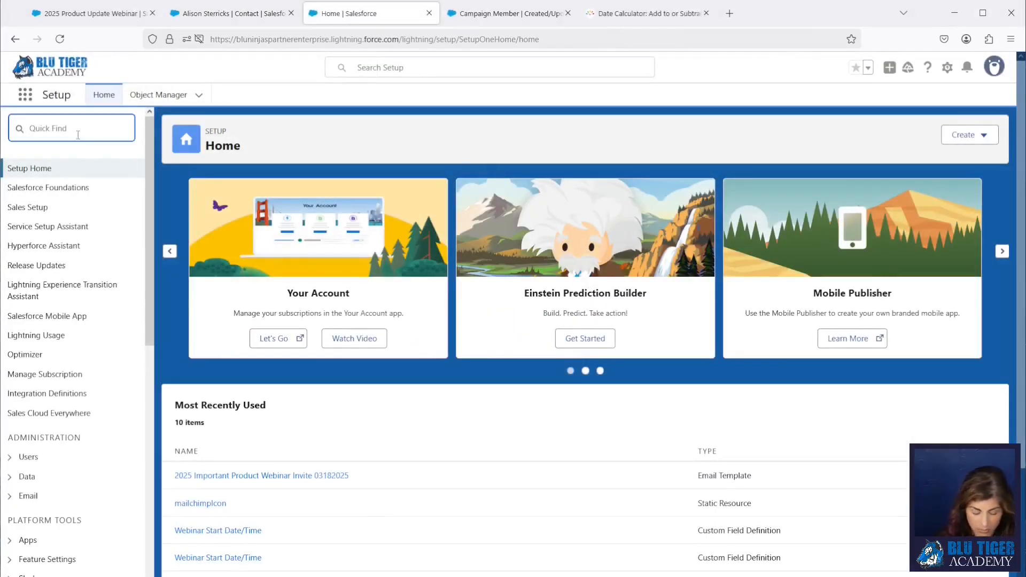
type("time")
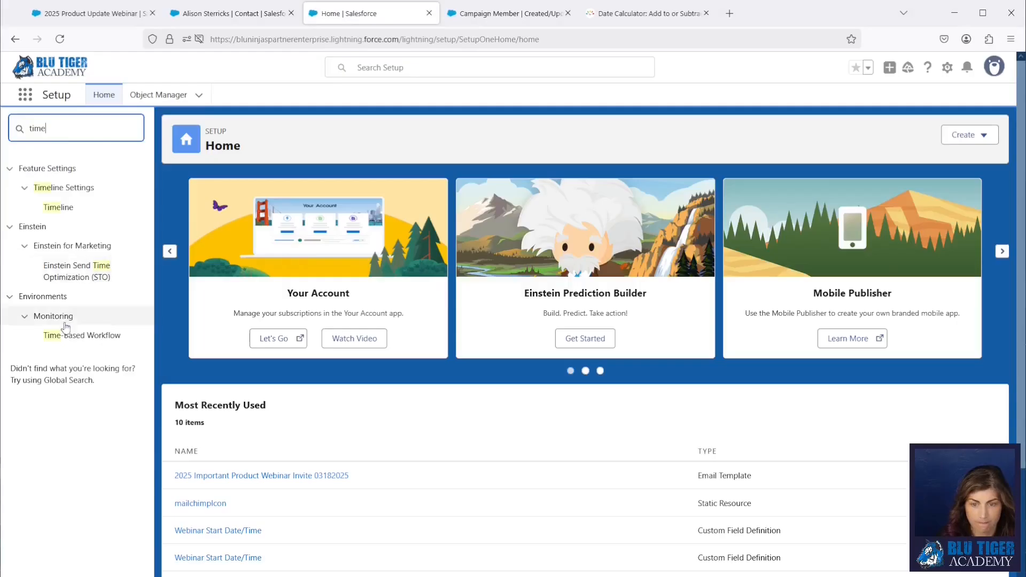
left_click(69, 336)
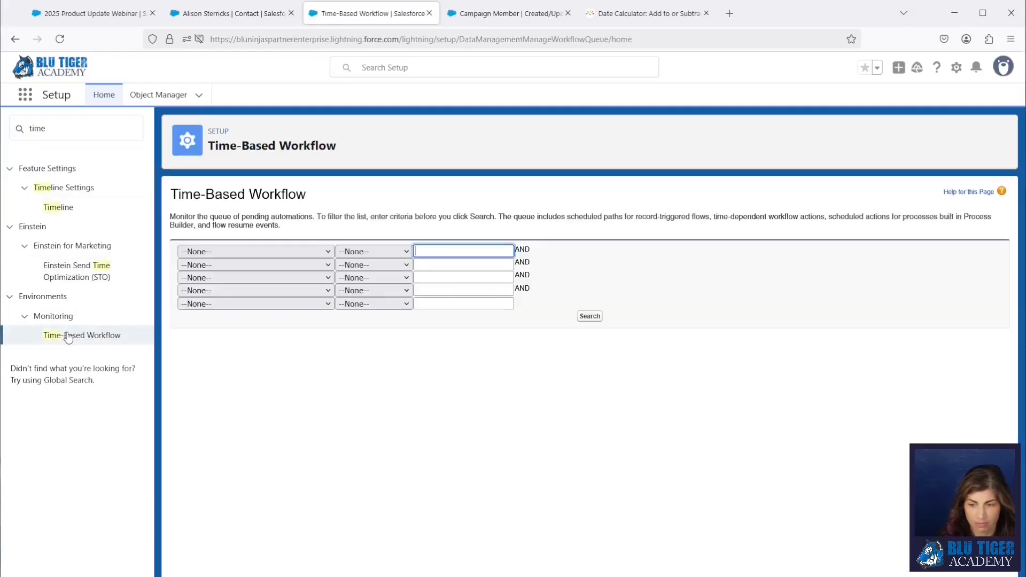
left_click(590, 316)
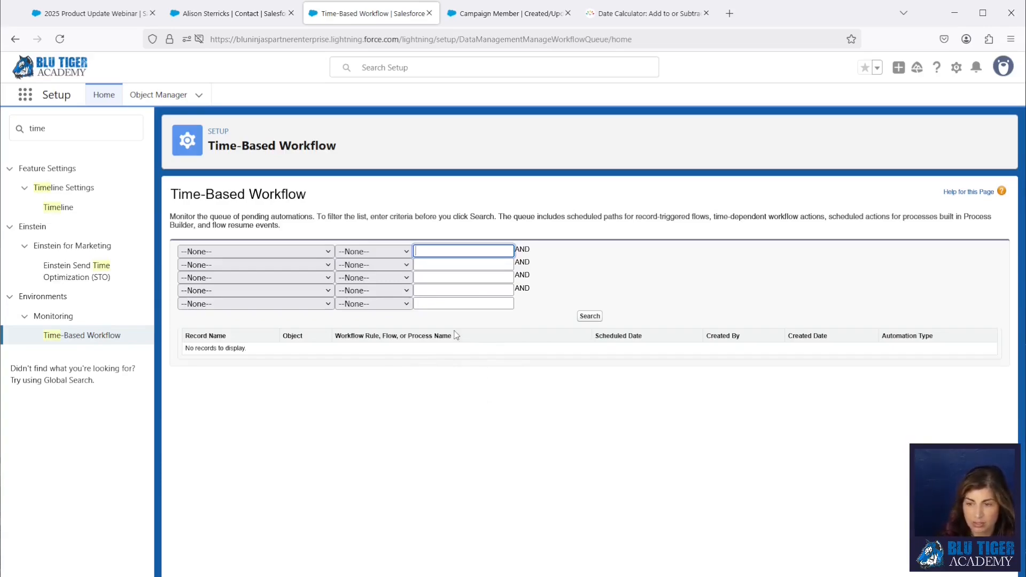
left_click(302, 252)
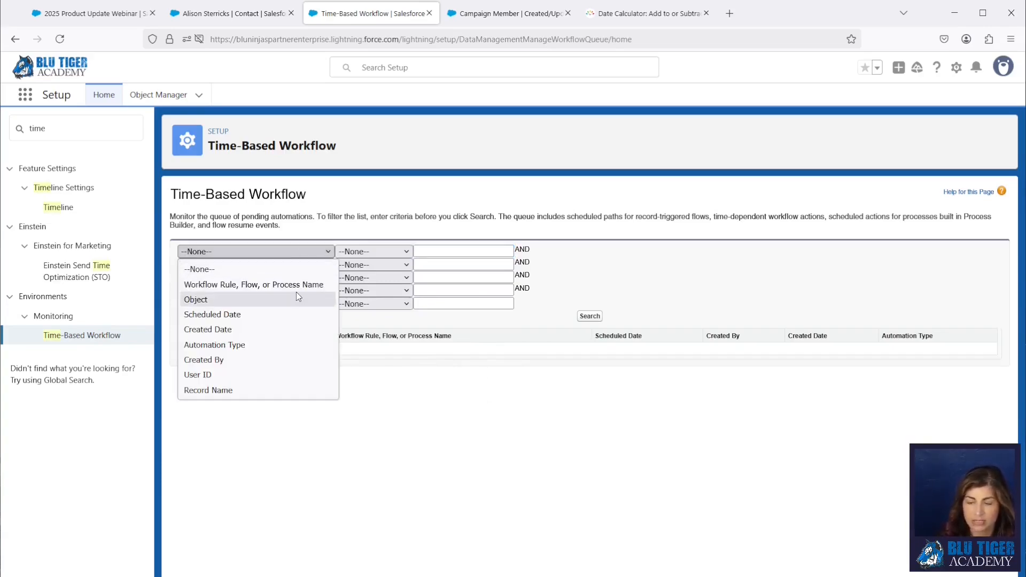
left_click(616, 271)
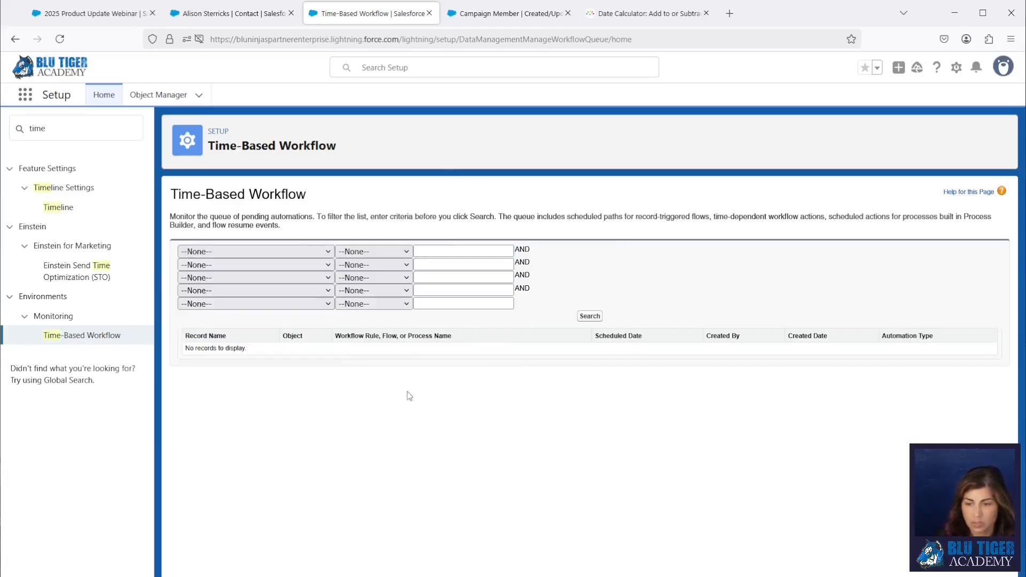
left_click(257, 14)
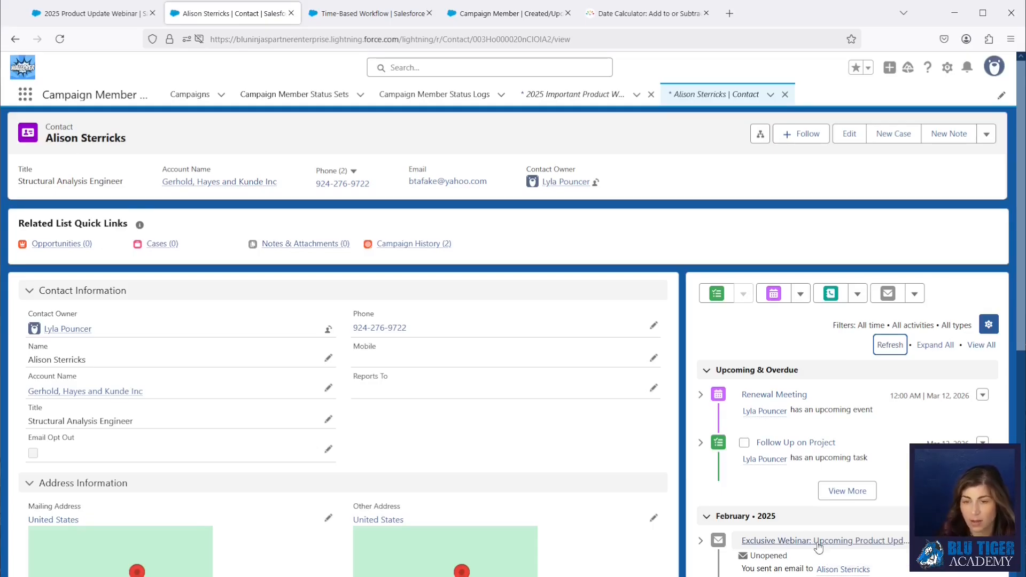
- Set the Webinar Start Date/Time of the campaign "2025 Product Update Webinar" to 3/19/2025, 9:30 AM, and save it
left_click(103, 22)
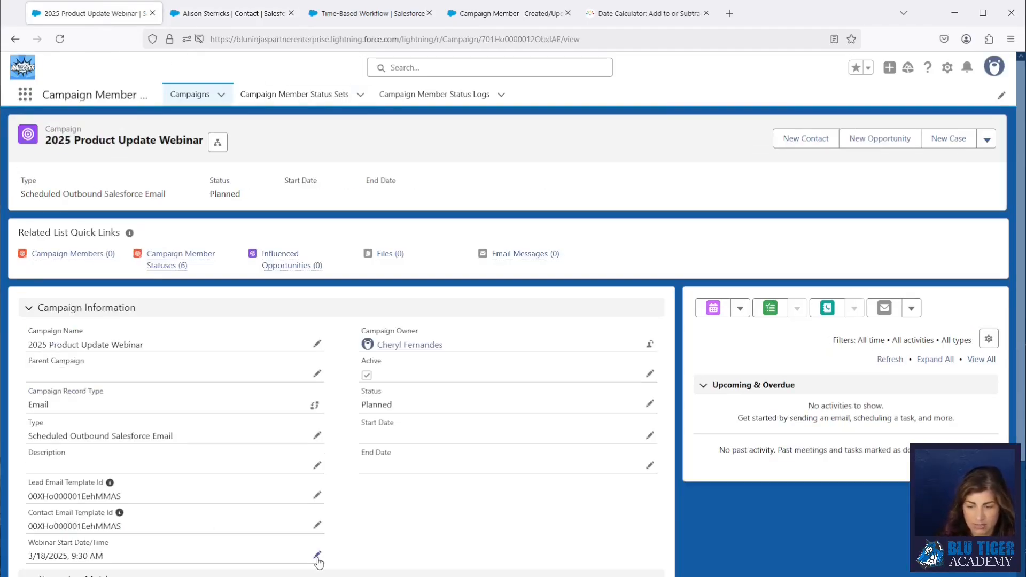
left_click(317, 556)
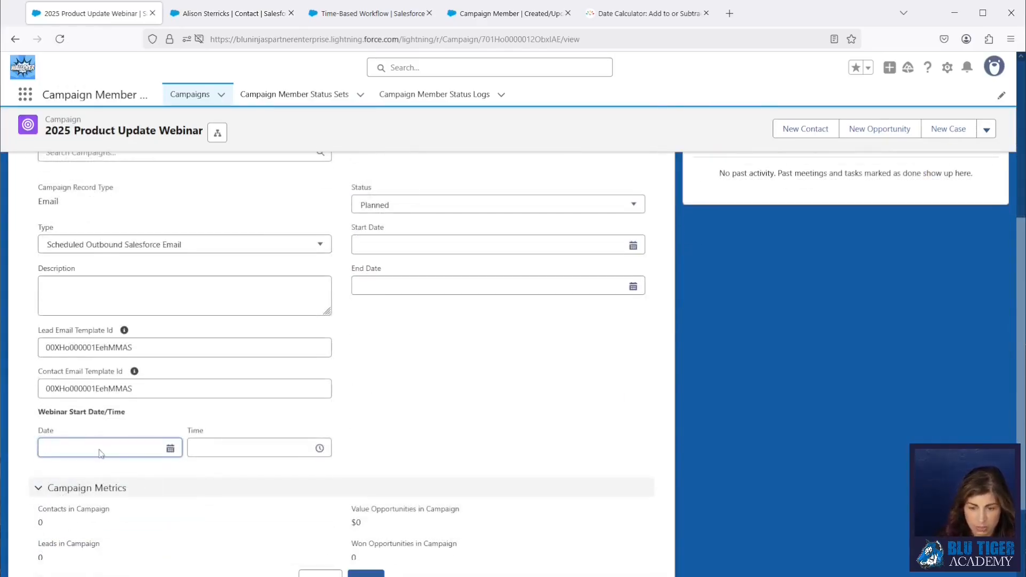
left_click(96, 448)
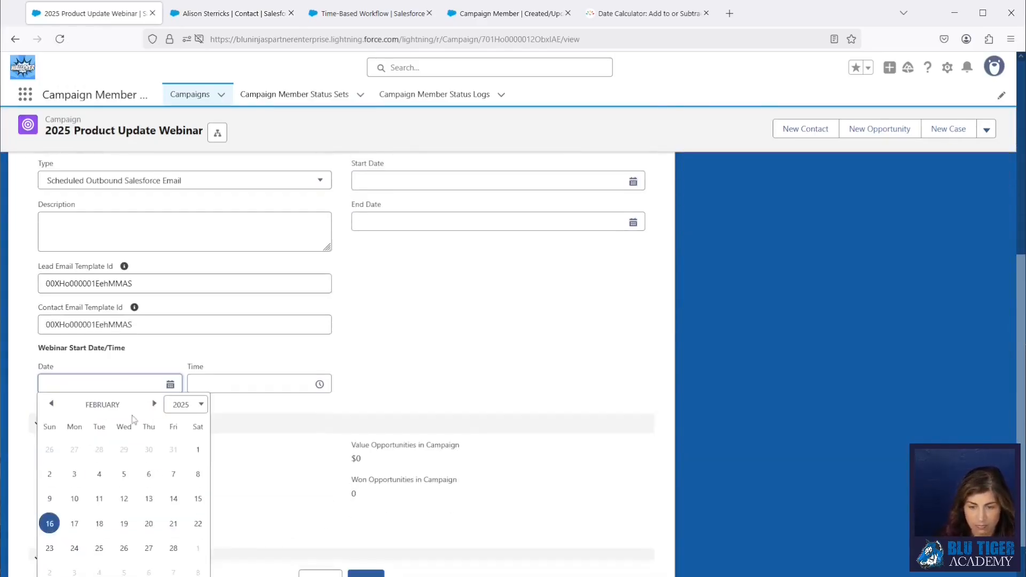
left_click(154, 410)
left_click(124, 523)
left_click(243, 389)
scroll(245, 464, "down", 6)
left_click(243, 499)
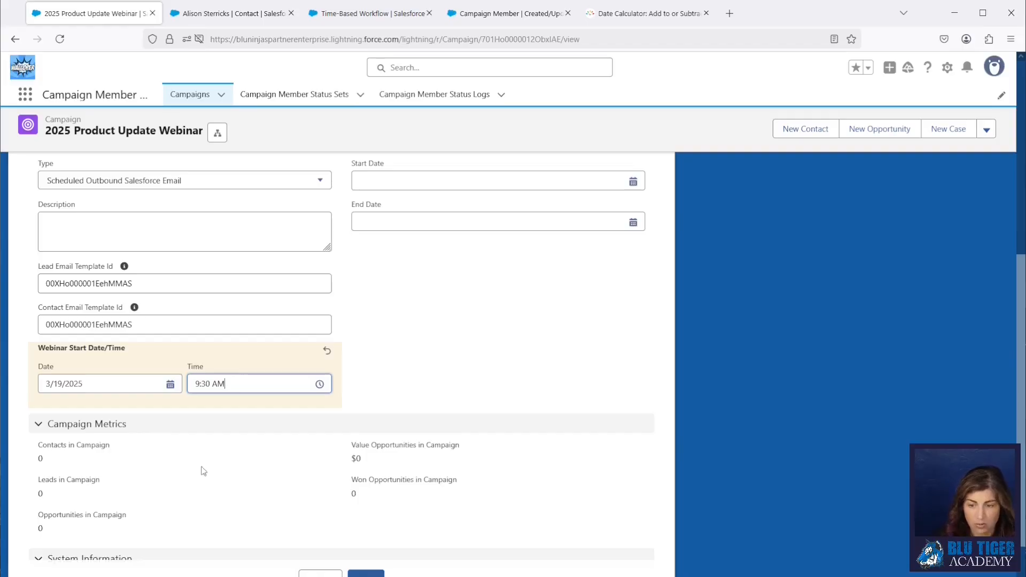
left_click(369, 572)
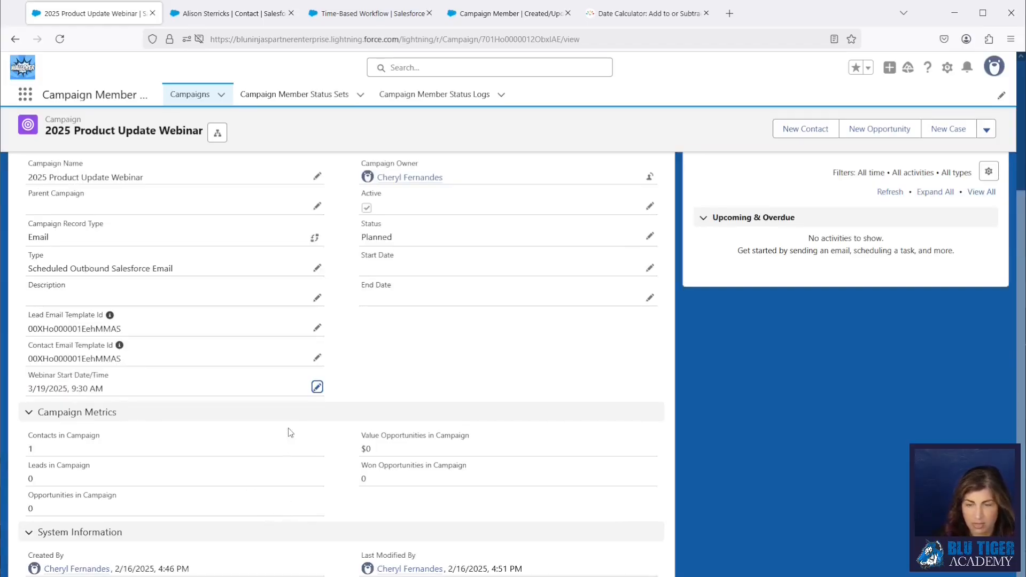
- Delete the contact's "2025 Product Update Webinar" membership from their campaign history
left_click(235, 14)
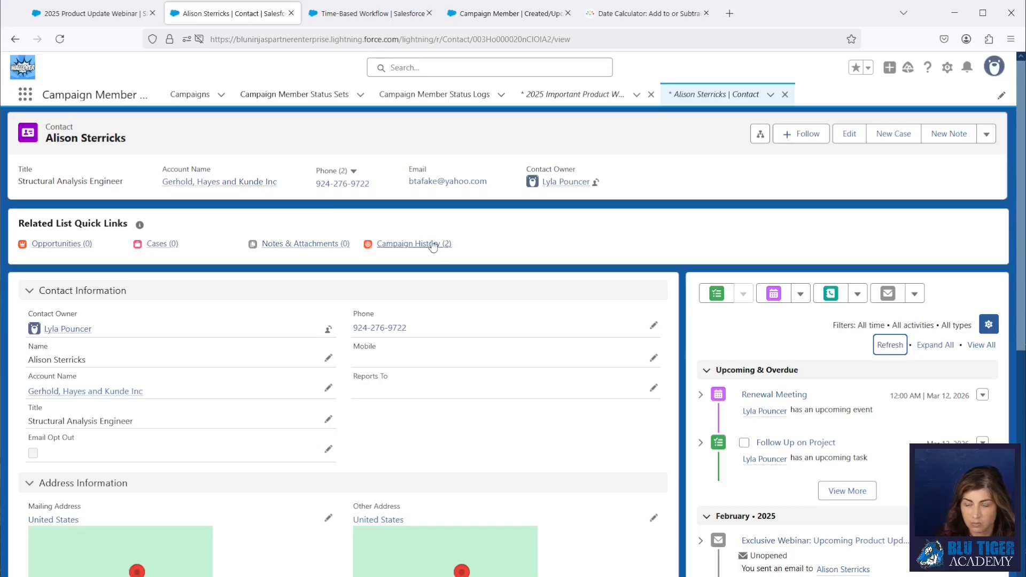
mouse_move(432, 246)
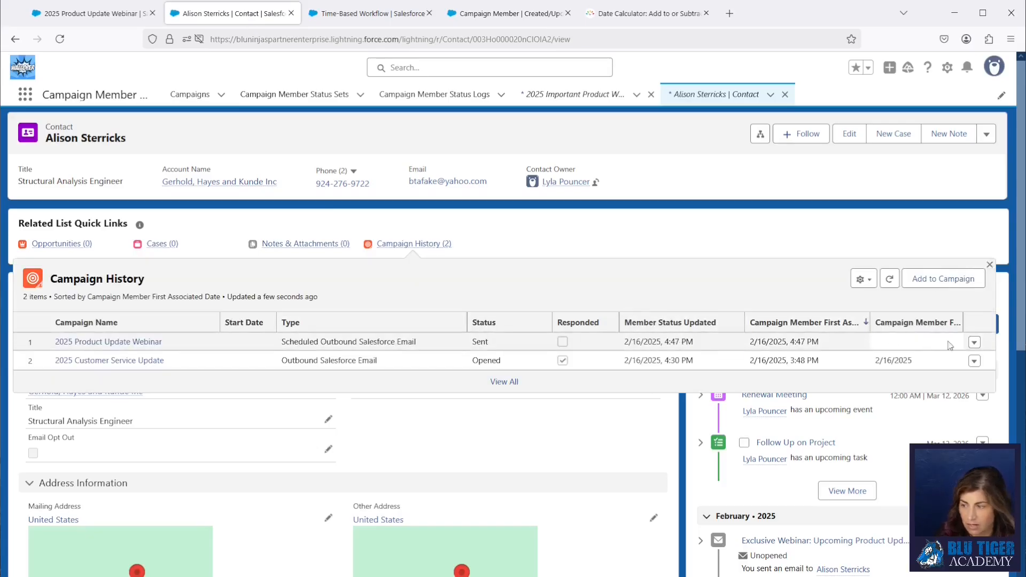
left_click(975, 343)
left_click(962, 358)
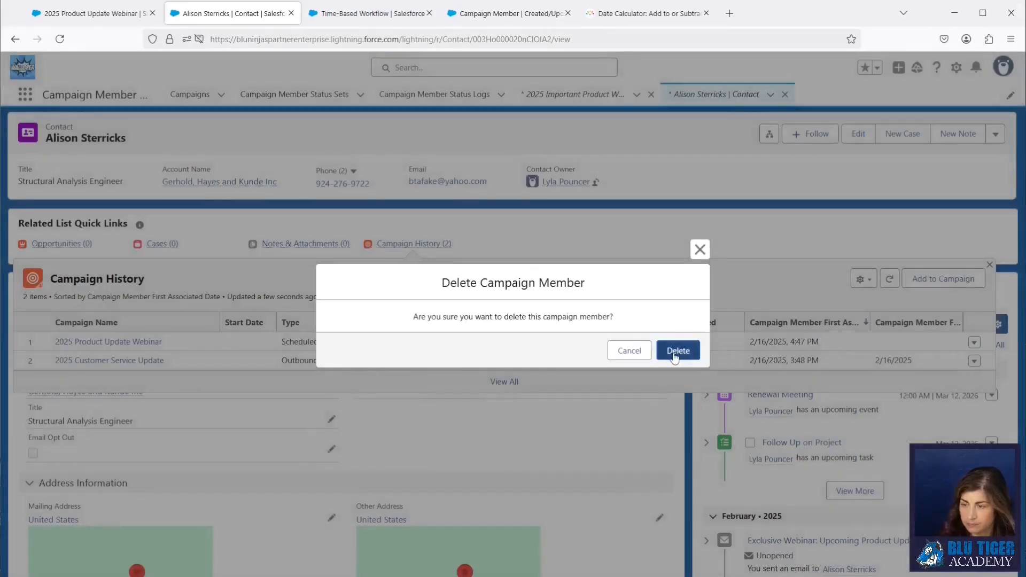
left_click(677, 351)
- Create a new campaign member linking the contact to "2025 Product Update Webinar" with the status Send Email
left_click(930, 278)
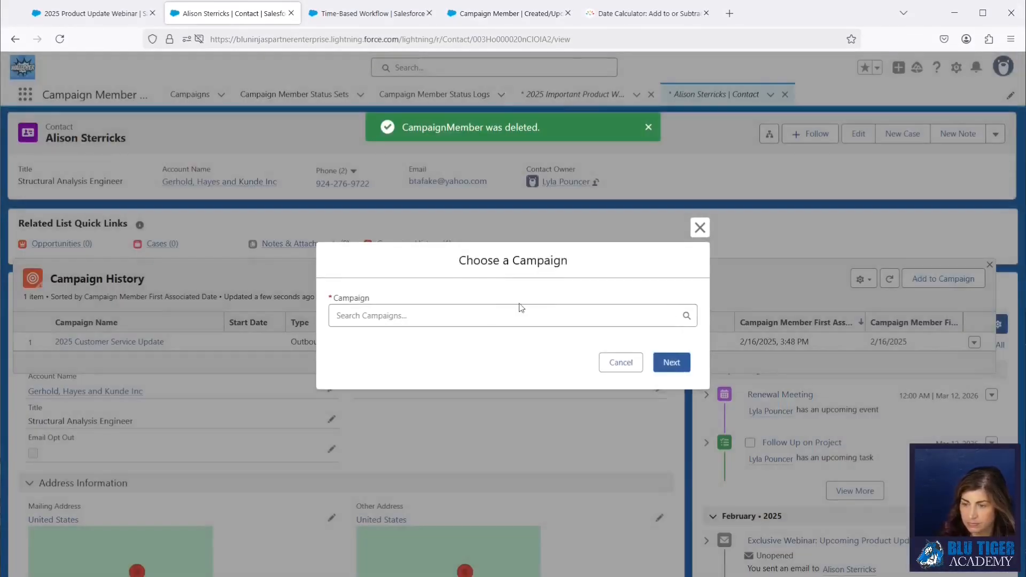
left_click(516, 315)
left_click(484, 354)
left_click(671, 362)
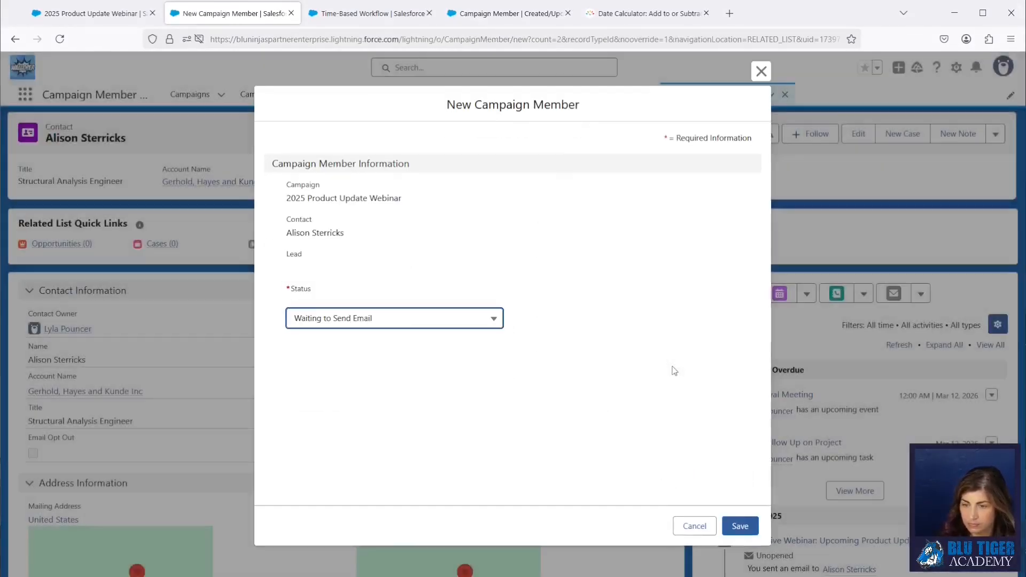
left_click(387, 321)
left_click(374, 361)
left_click(739, 526)
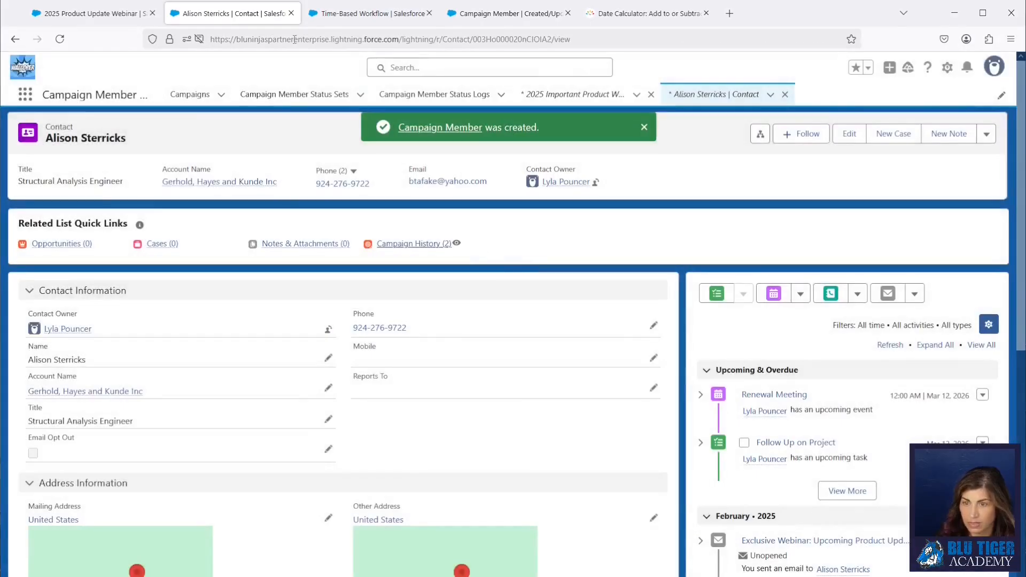
- Rerun the Time-Based Workflow queue search and examine which flow is pending for the campaign member
left_click(331, 17)
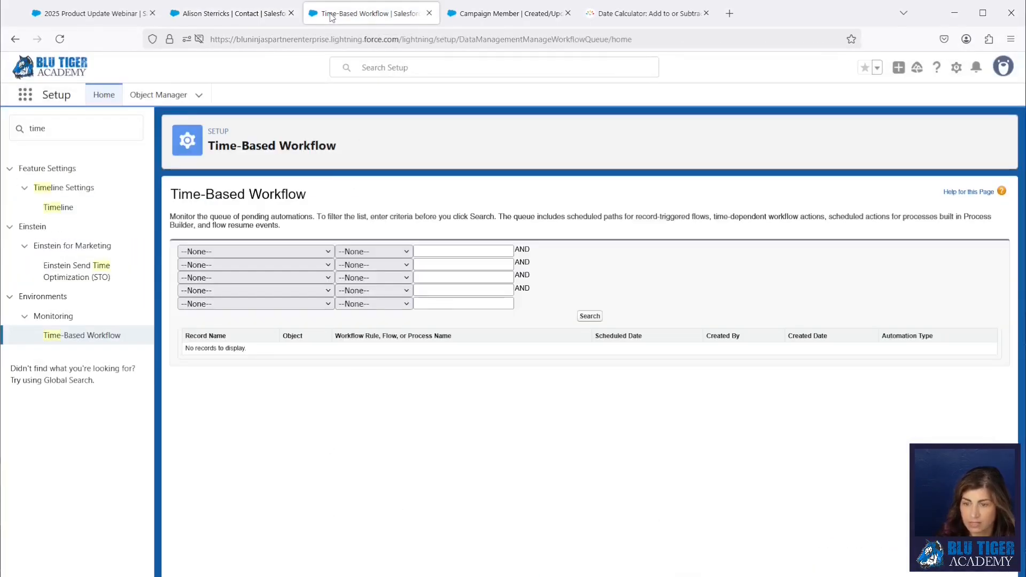
left_click(590, 317)
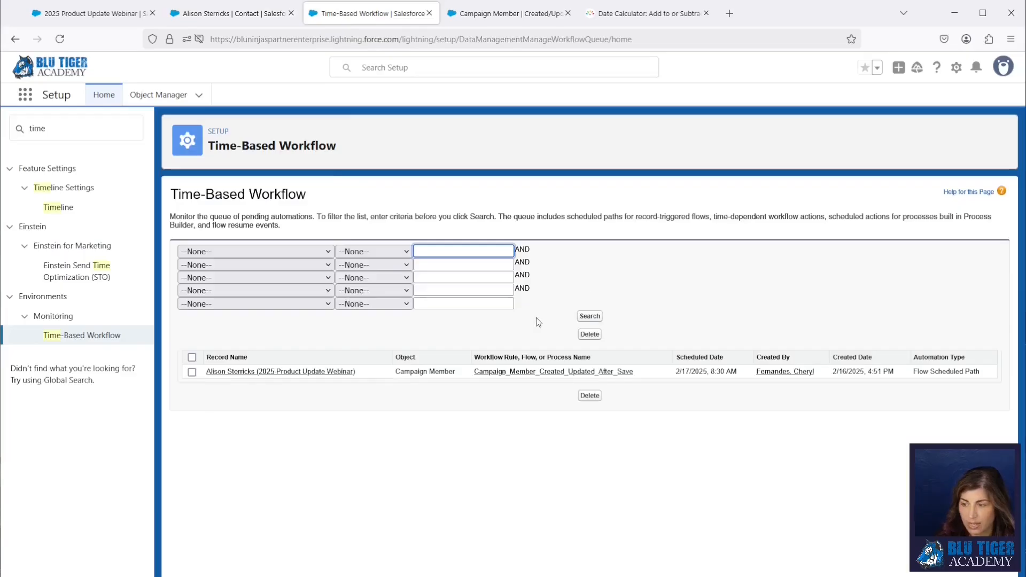
left_click_drag(642, 373, 467, 373)
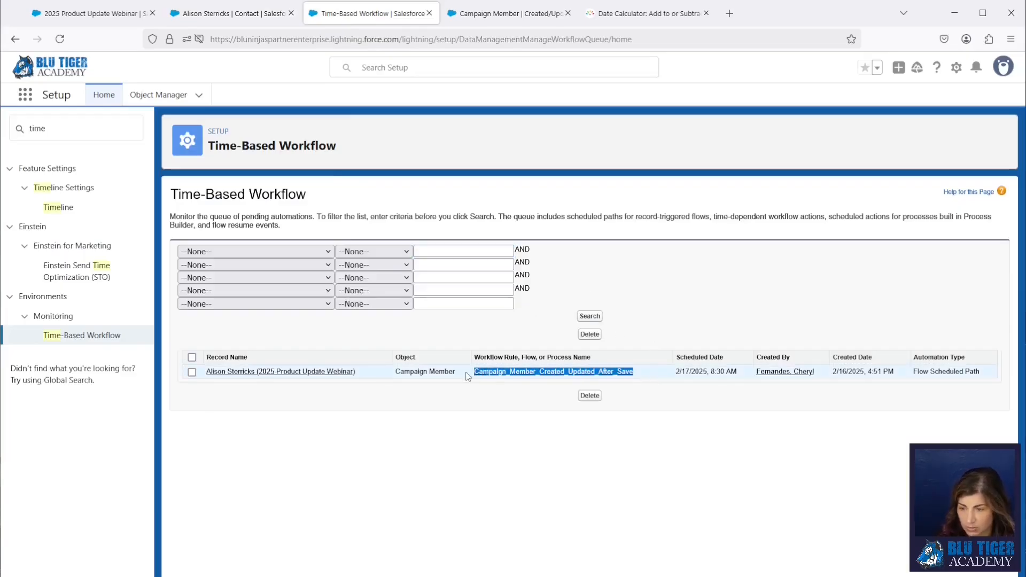
left_click(498, 405)
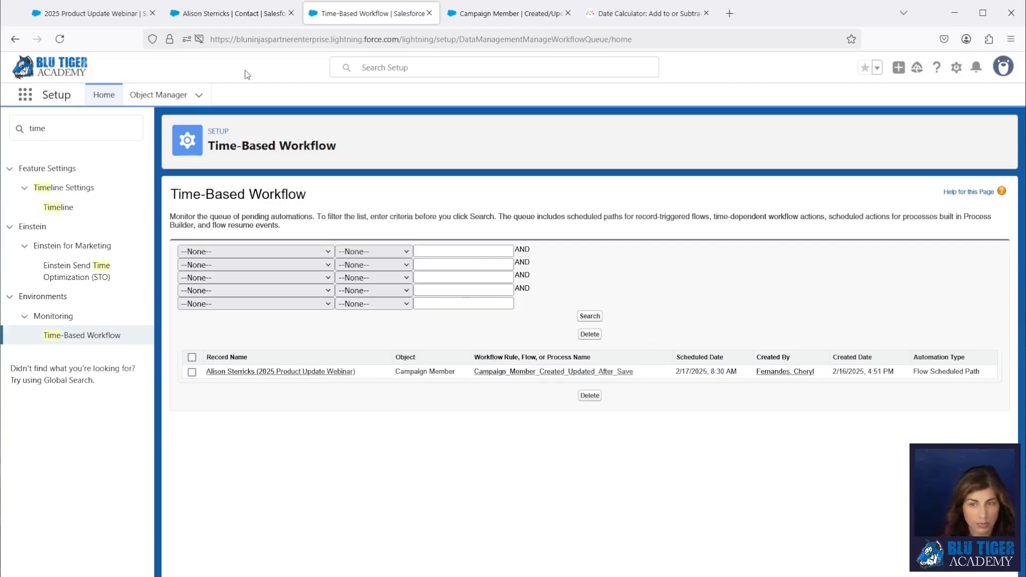
- Review the campaign's details against the flow's decision on the 30-days-before-webinar path, including its campaign type, member status and active conditions
left_click(93, 22)
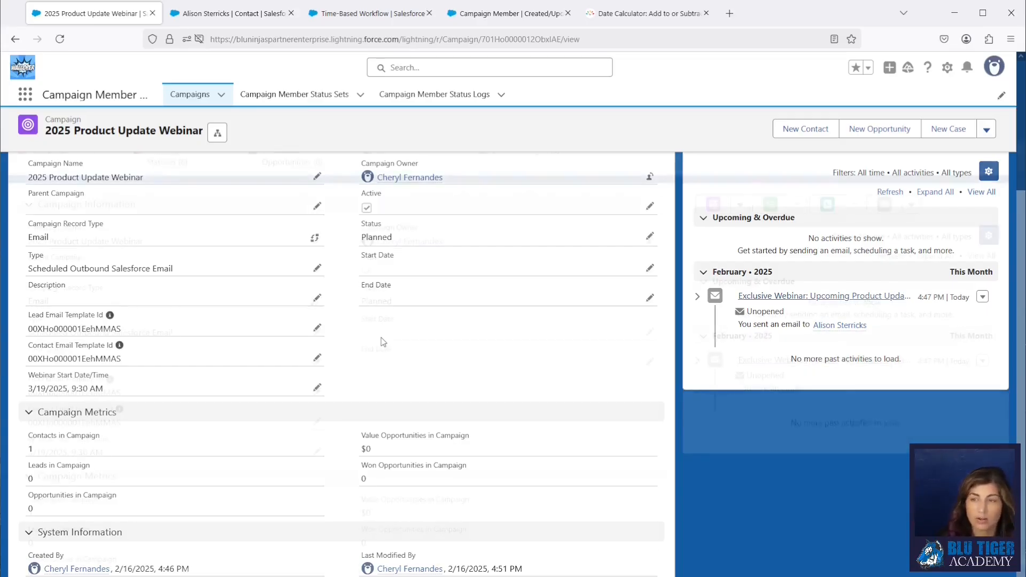
scroll(383, 342, "up", 1)
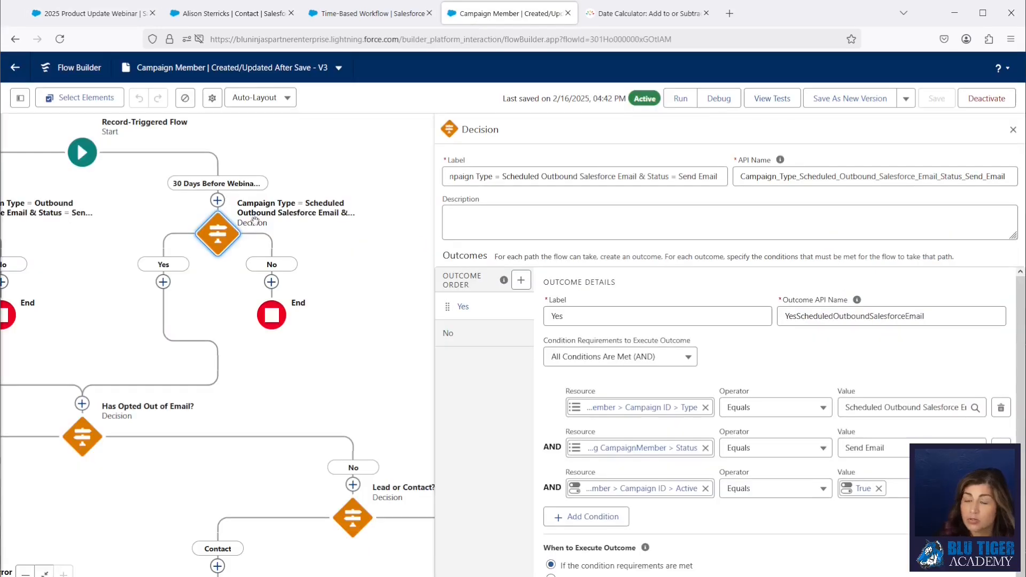
left_click(473, 15)
left_click(219, 231)
left_click(217, 360)
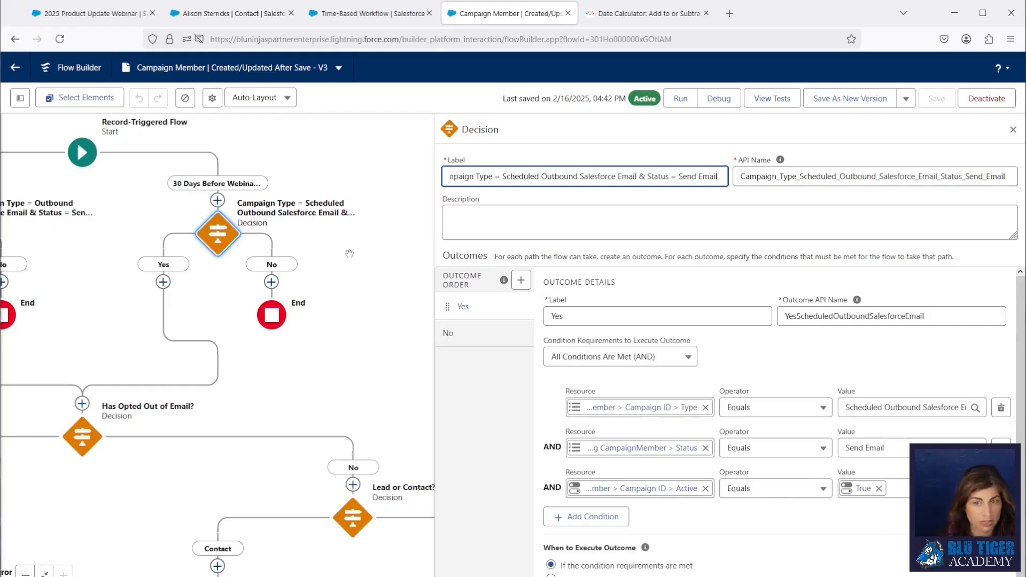
left_click(101, 14)
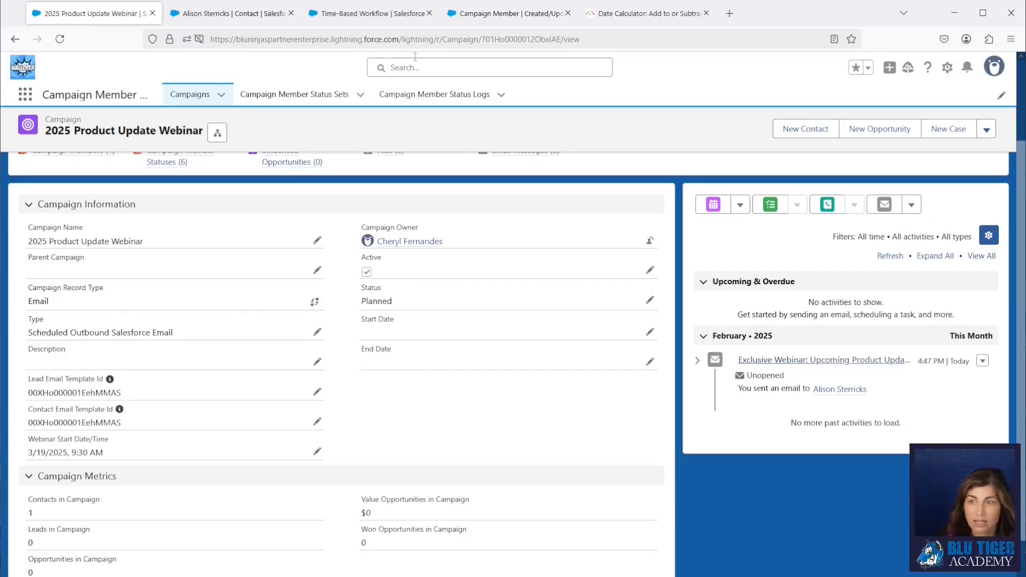
left_click(505, 13)
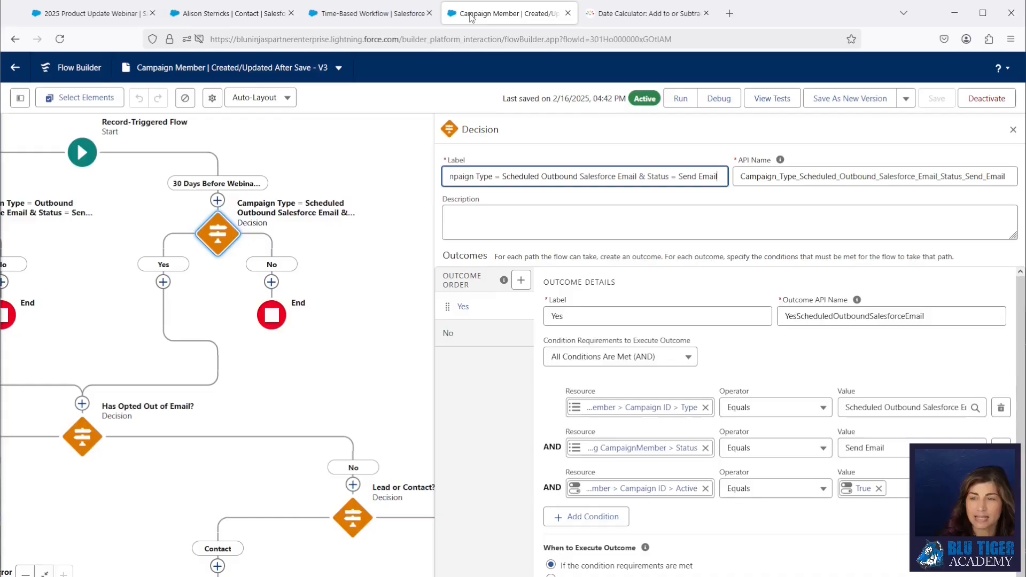
left_click(471, 15)
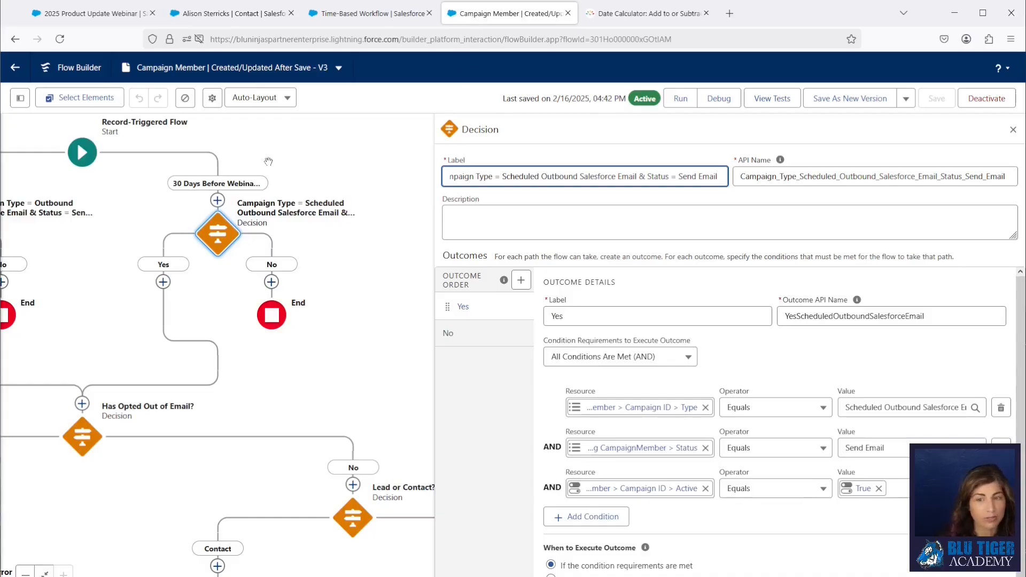